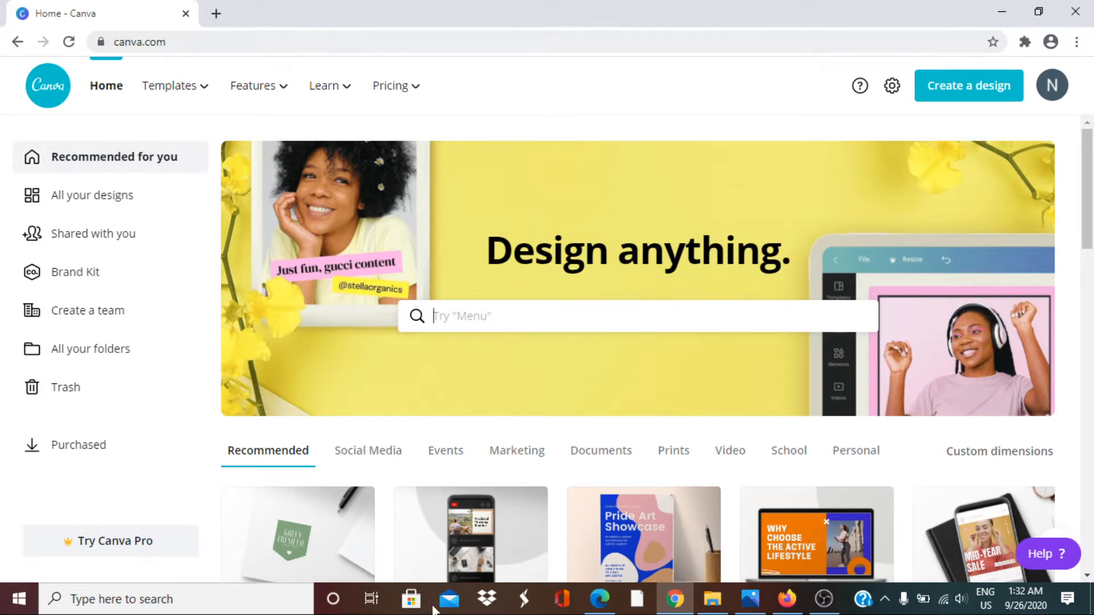
- Open logomakr.com in a new browser tab
click(222, 12)
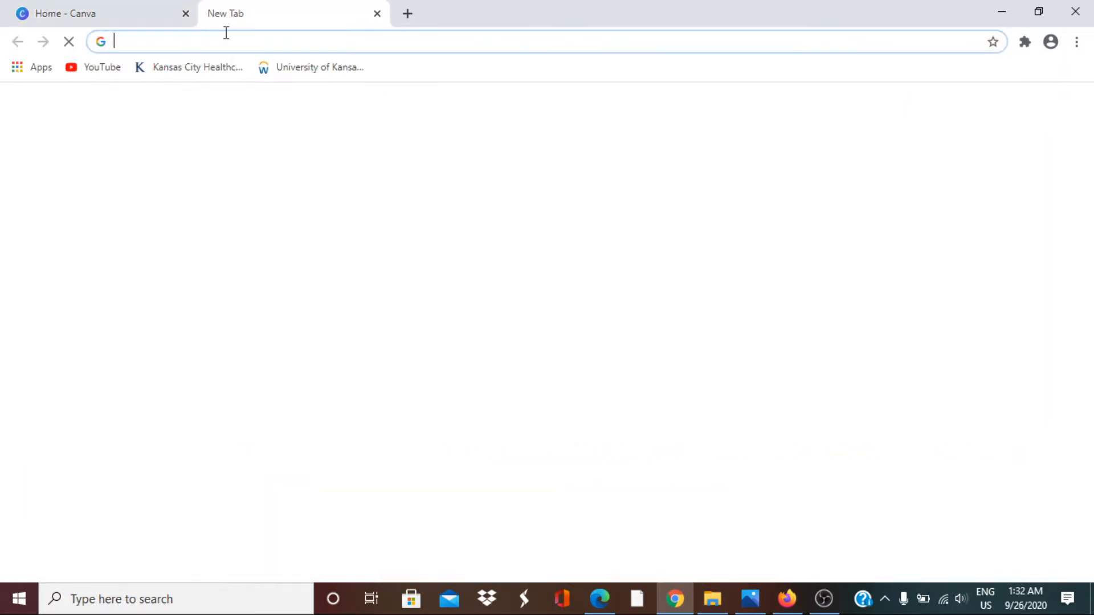
text(logo)
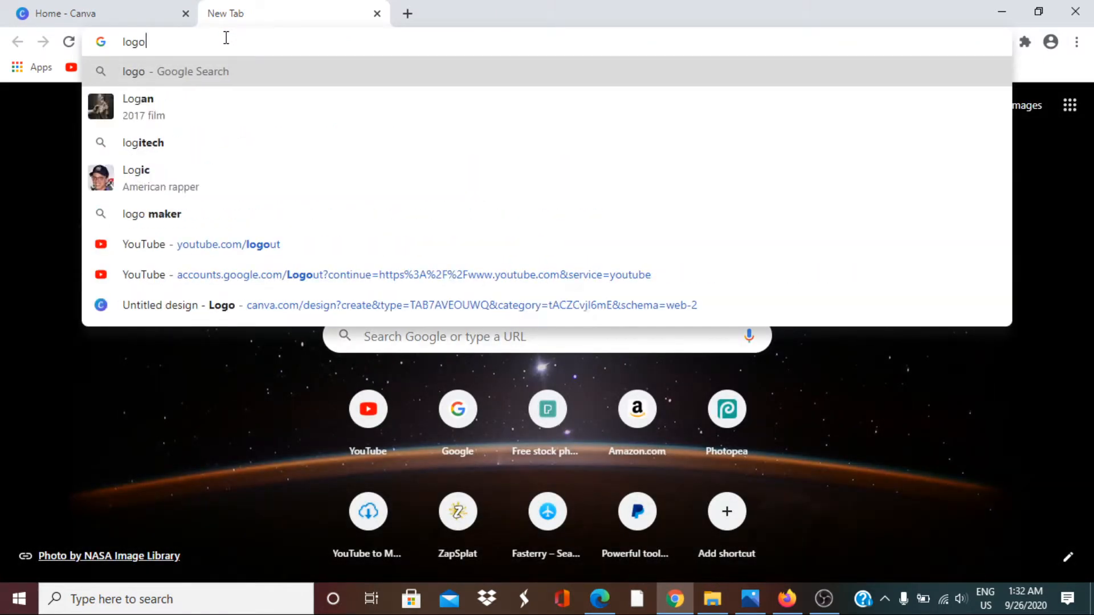
text(ma)
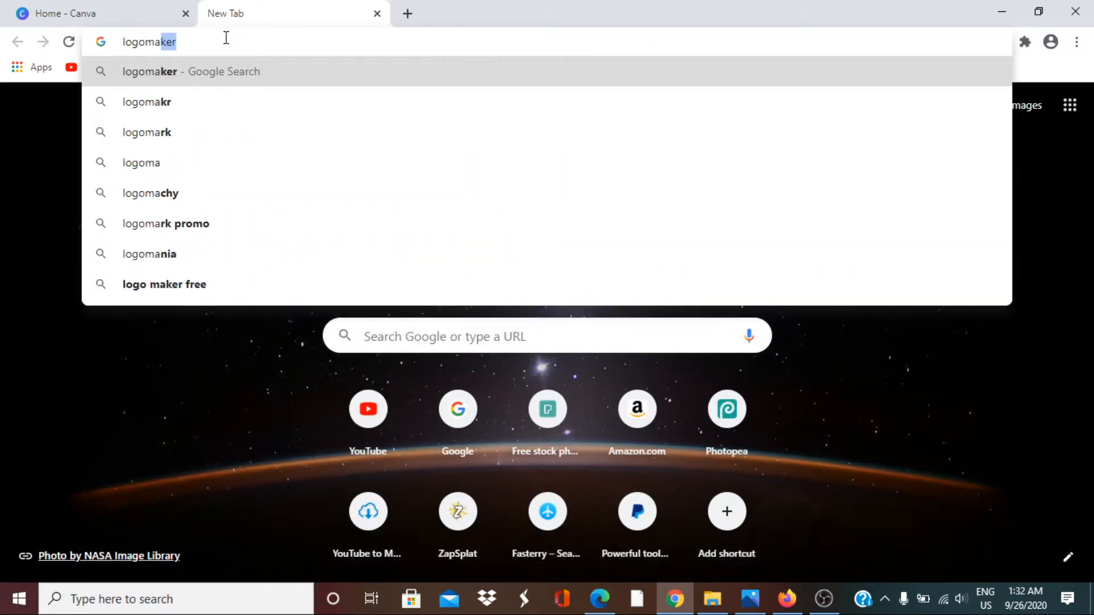
text(kr)
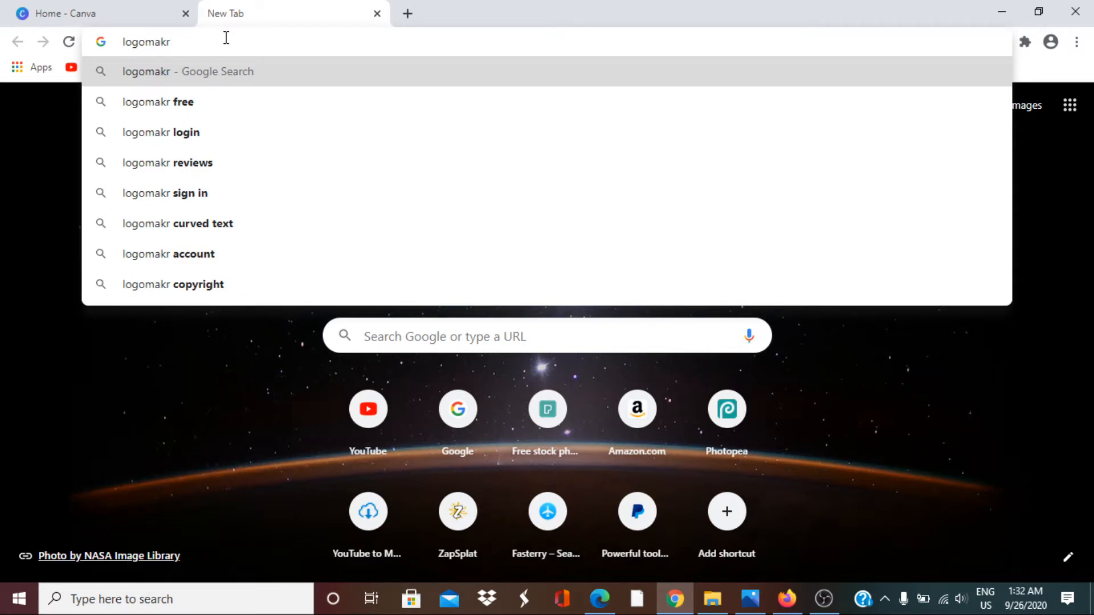
text(.com)
key(Return)
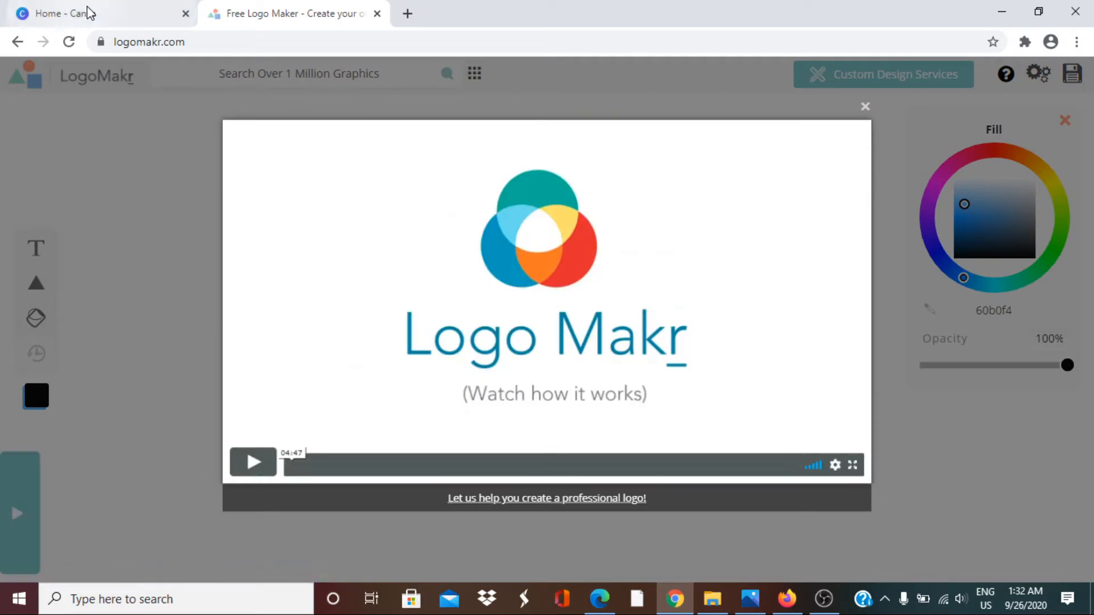
- Switch back to the Canva home page, search its design types for "lo" and look through the recommended designs
click(88, 13)
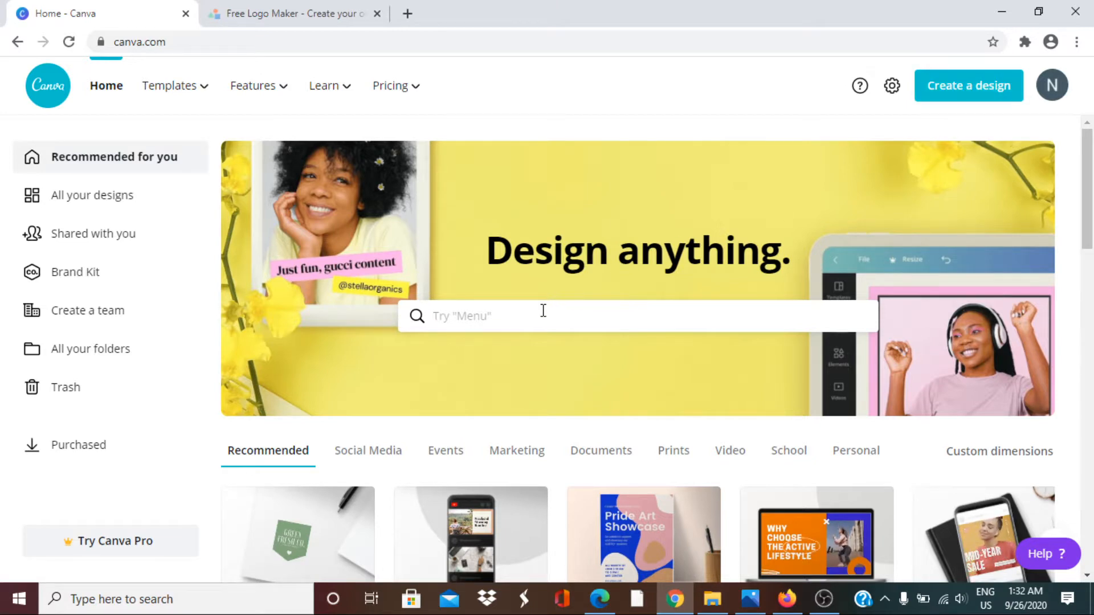
click(512, 310)
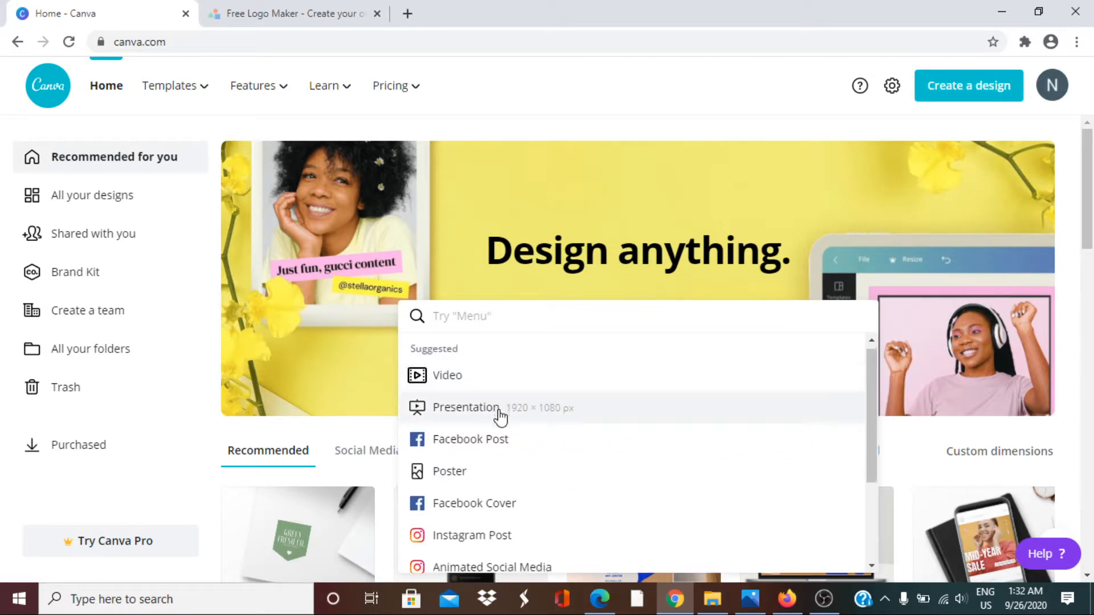
scroll(490, 345, down, 1)
scroll(490, 336, up, 1)
text(lo)
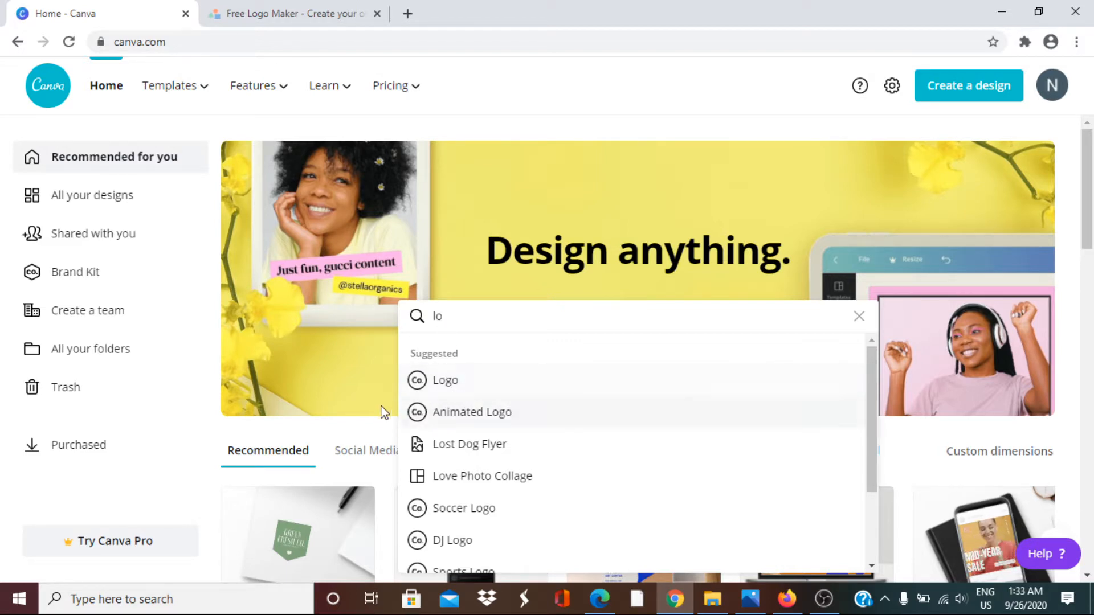
click(194, 473)
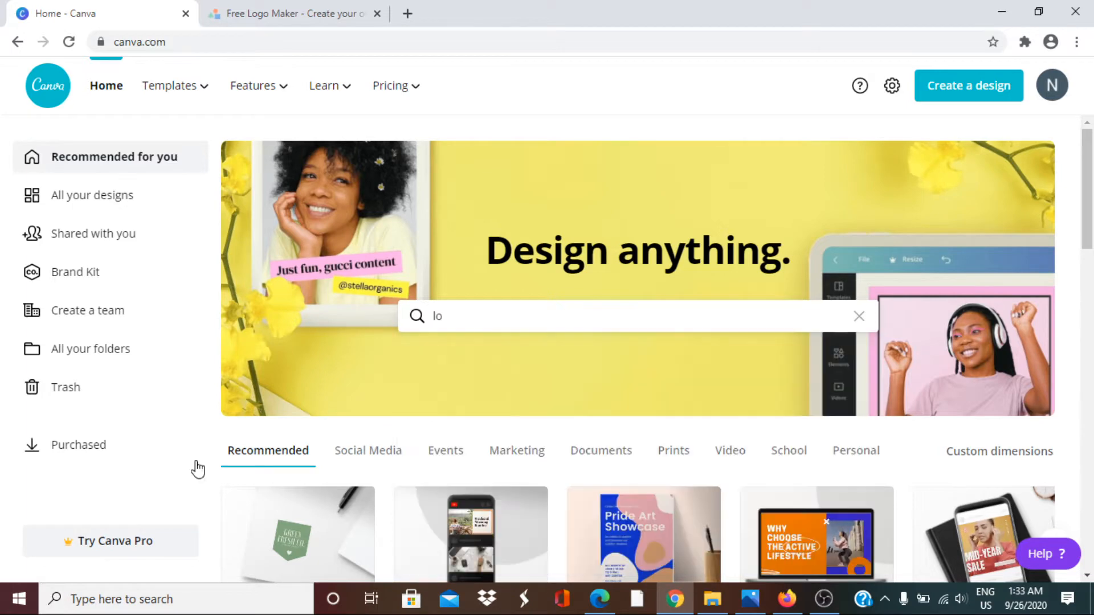
scroll(567, 512, down, 1)
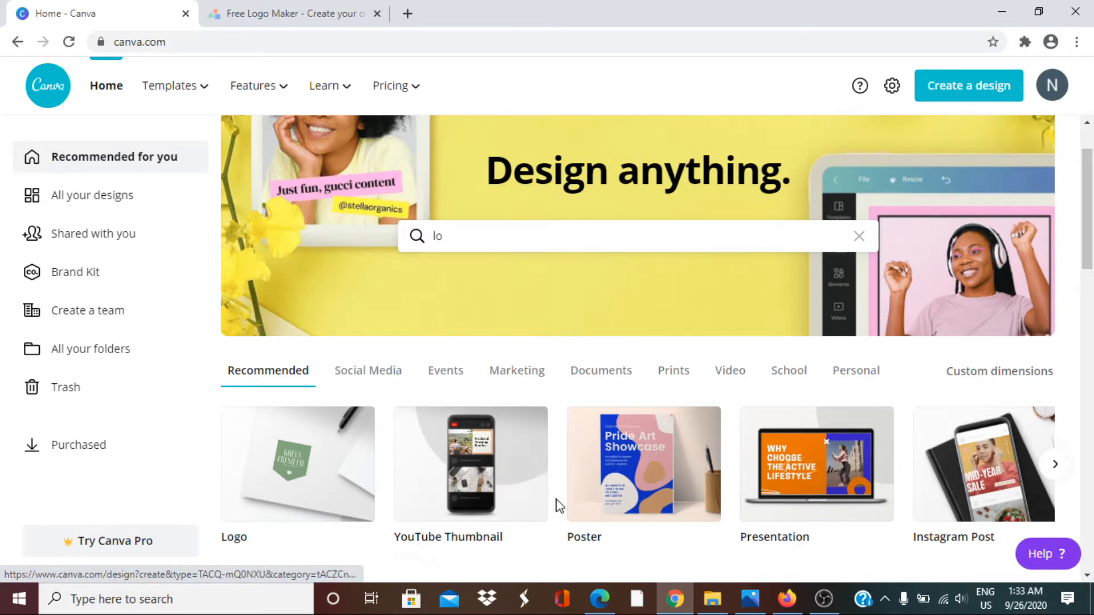
scroll(625, 456, down, 1)
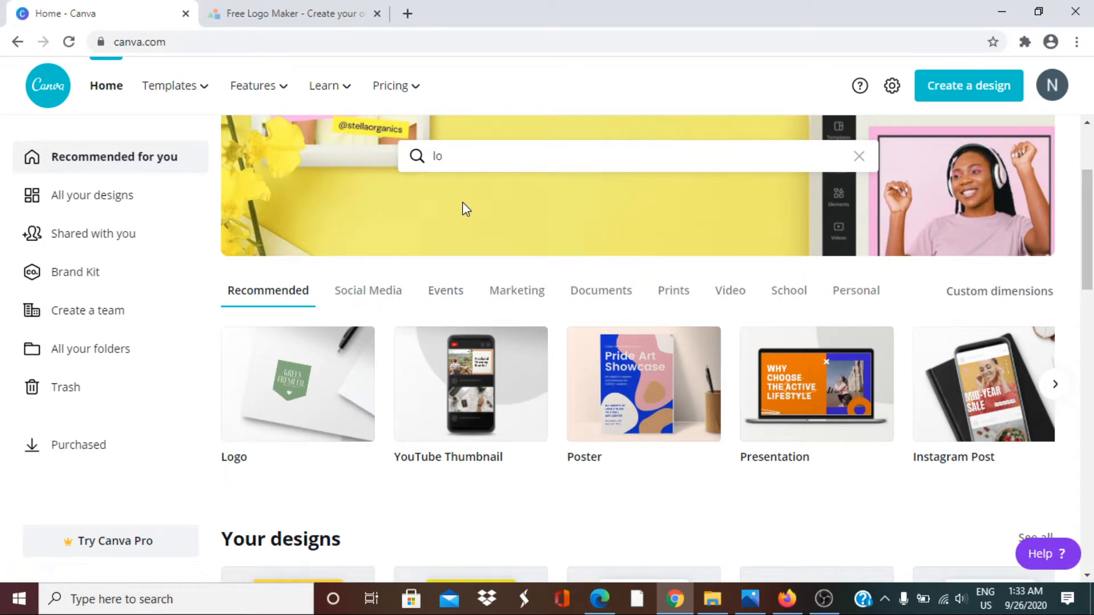
click(1056, 386)
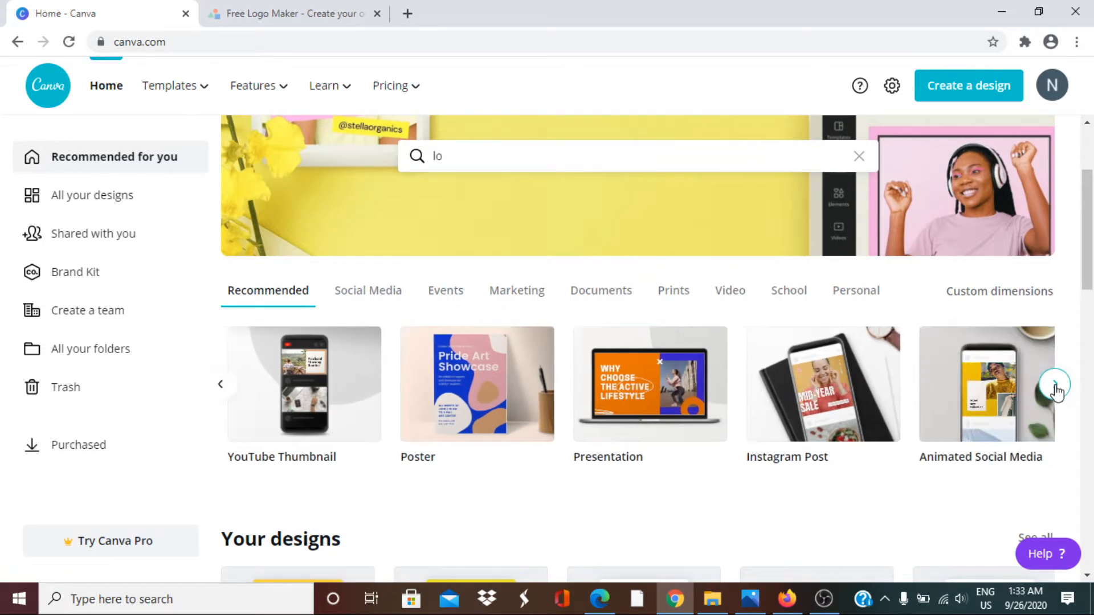
click(219, 390)
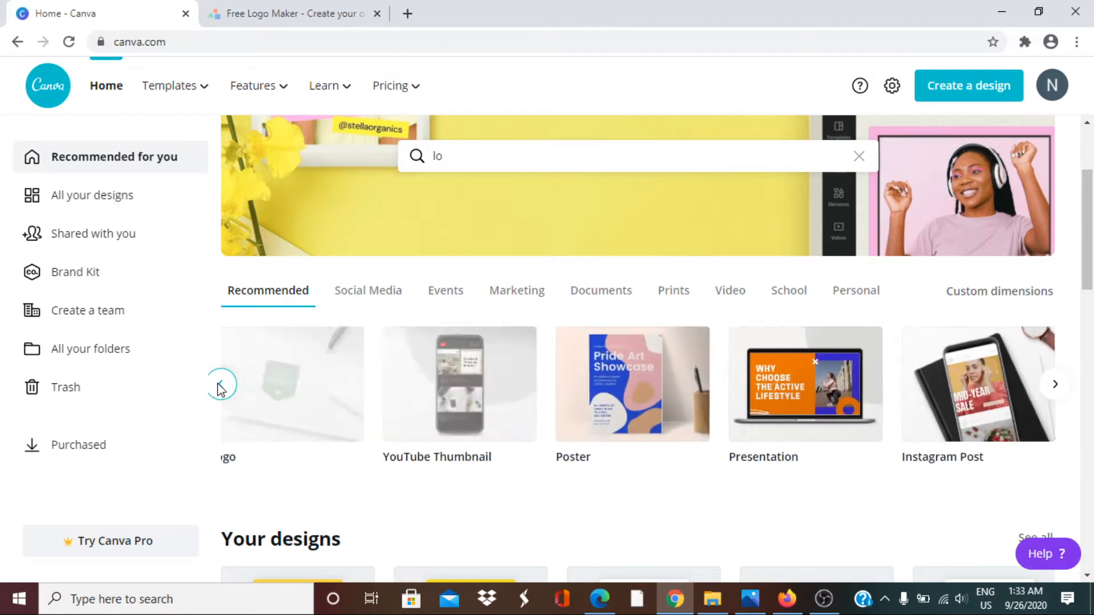
- Clear the search text and create a new Logo design
click(471, 156)
key(BackSpace)
key(BackSpace)
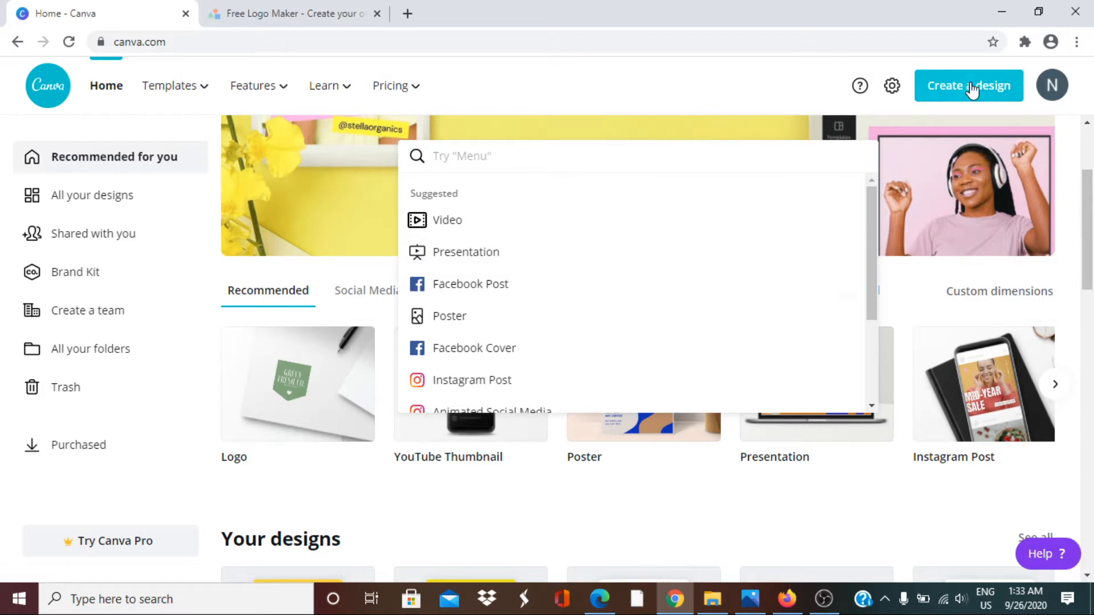
click(992, 92)
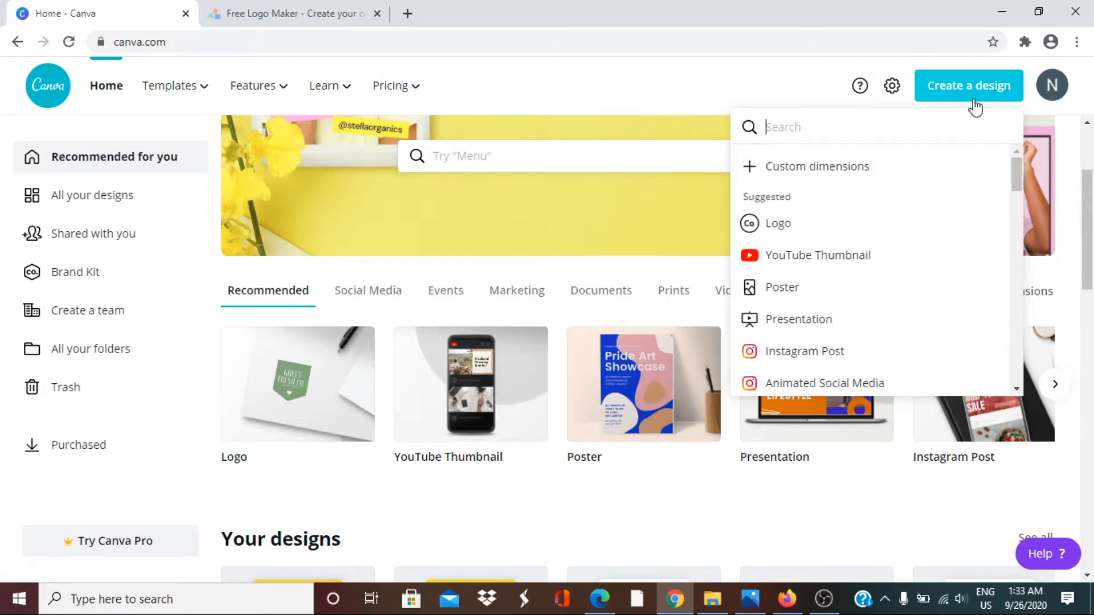
click(784, 228)
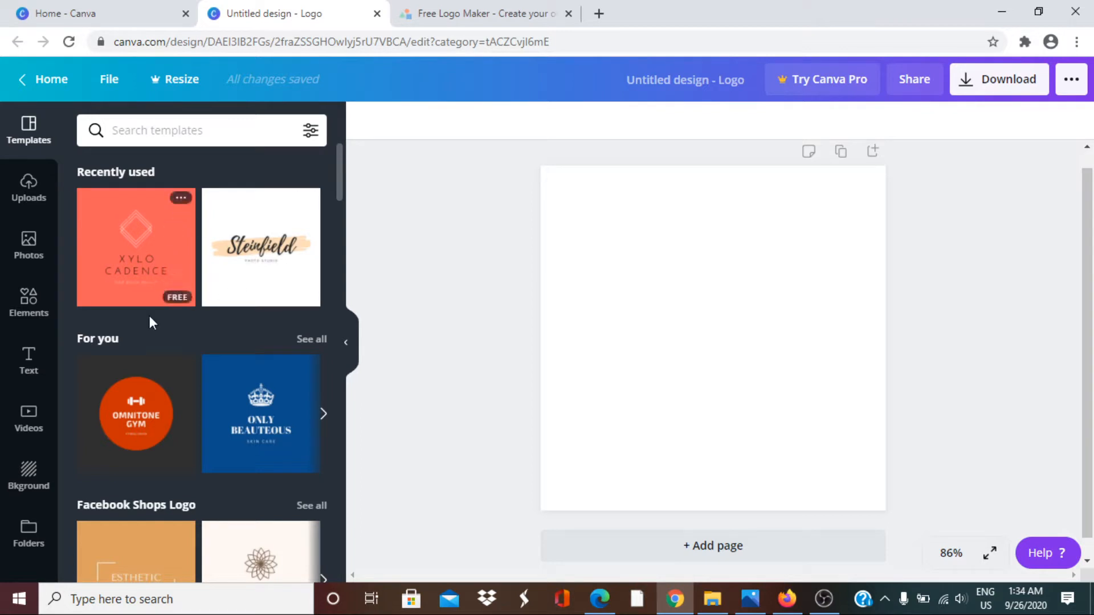
- Look through the logo template categories, such as Animated, Gaming, Badge, Fashion, Band, Cafe and DJ Logo
scroll(150, 319, down, 3)
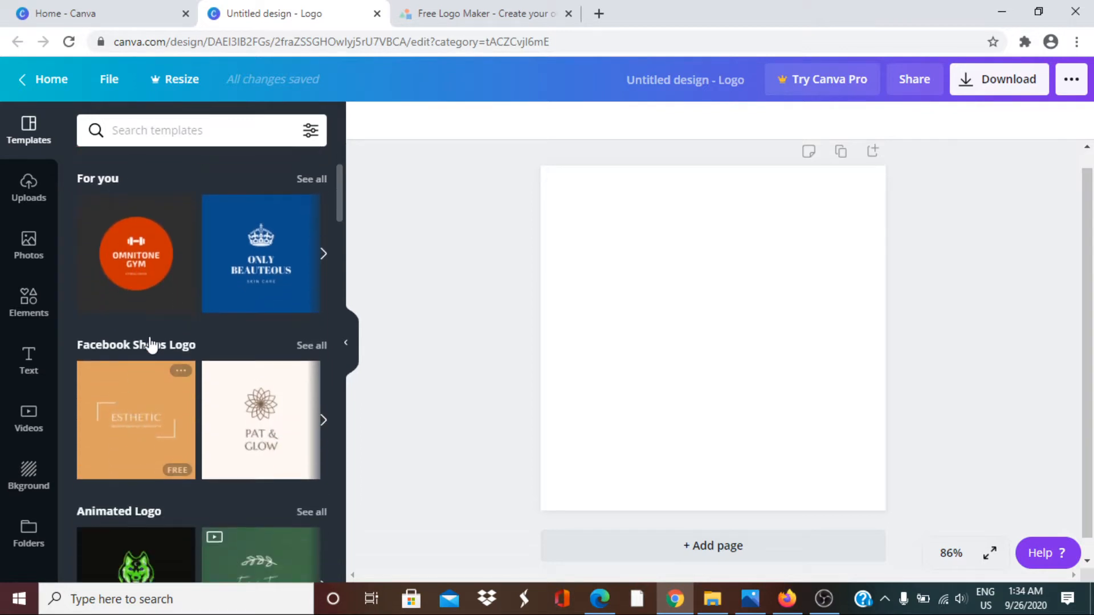
scroll(150, 344, down, 2)
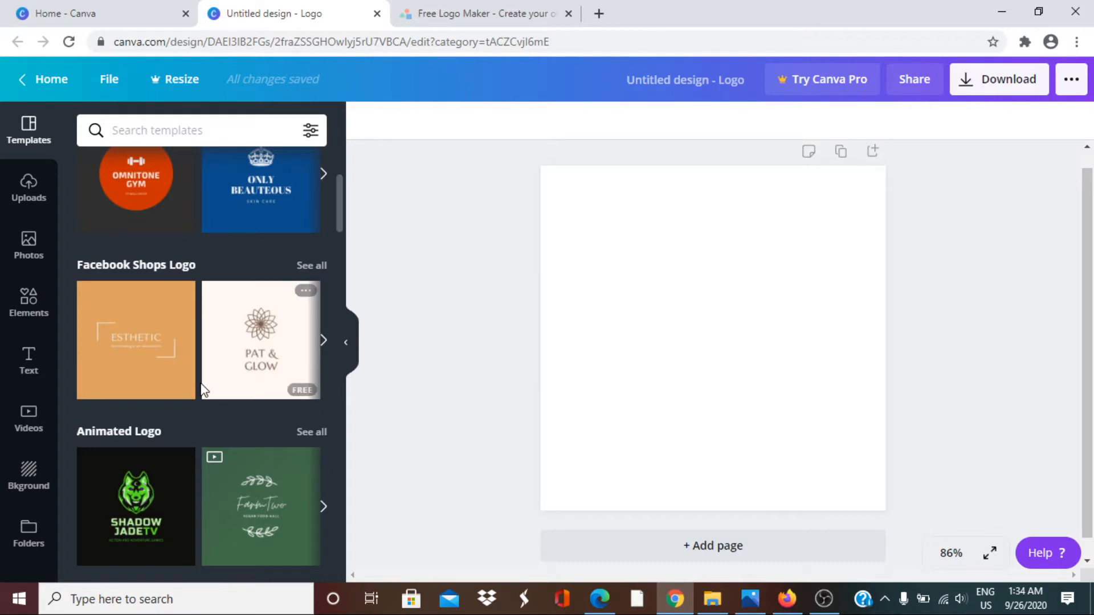
scroll(171, 342, down, 3)
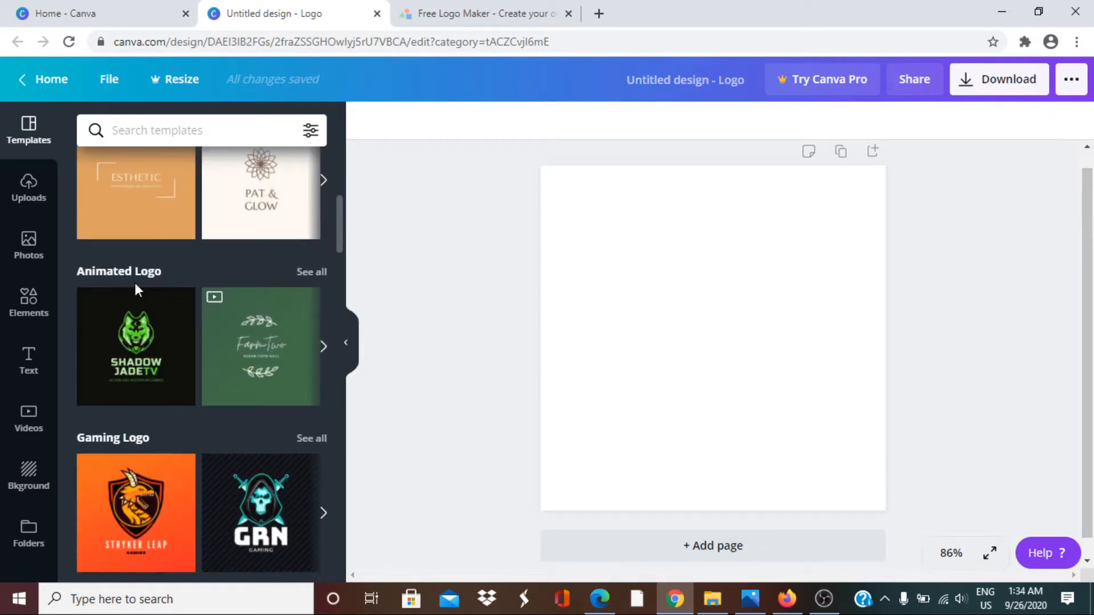
scroll(156, 425, down, 3)
scroll(113, 433, down, 2)
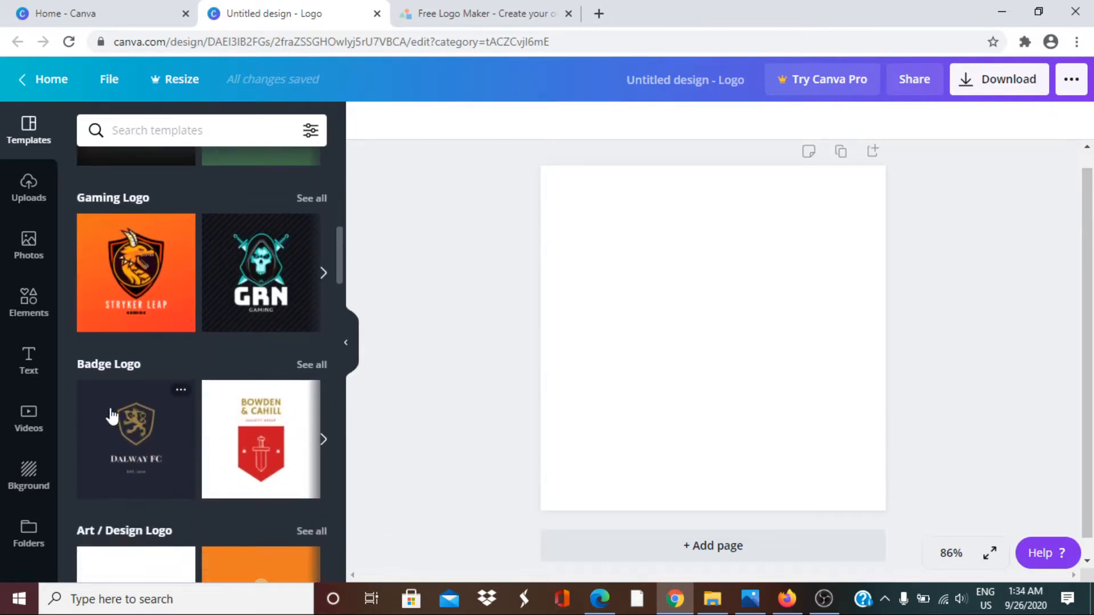
scroll(113, 418, down, 3)
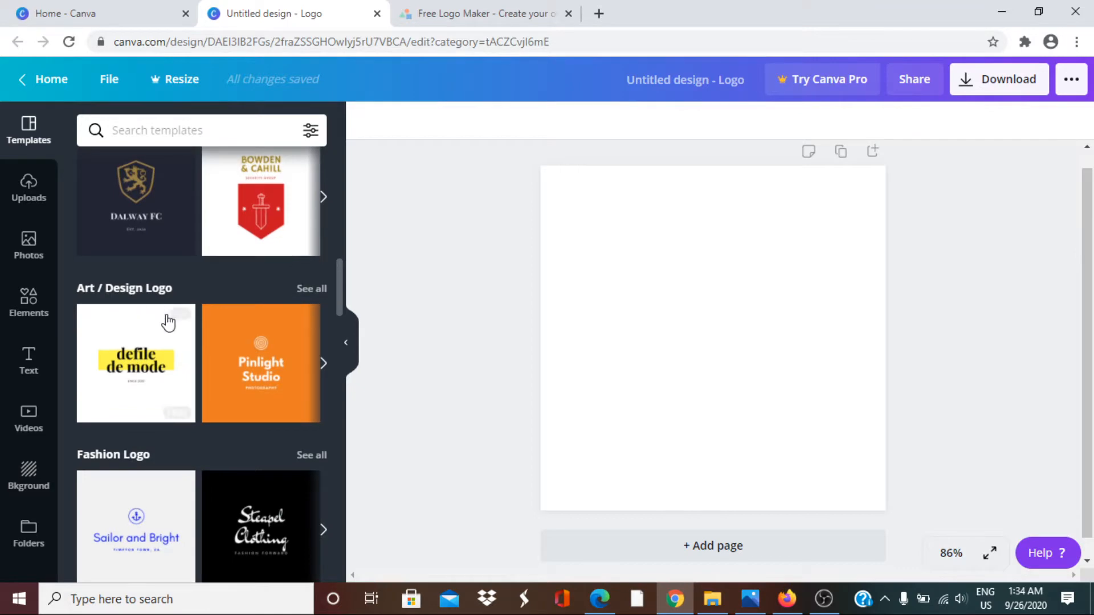
scroll(168, 323, down, 5)
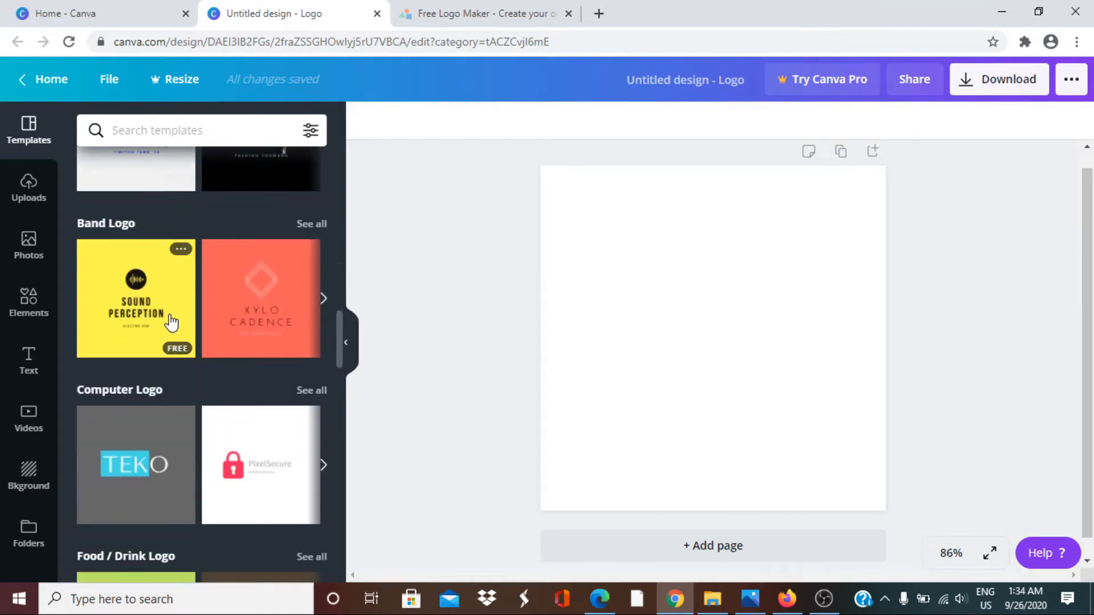
scroll(171, 322, down, 12)
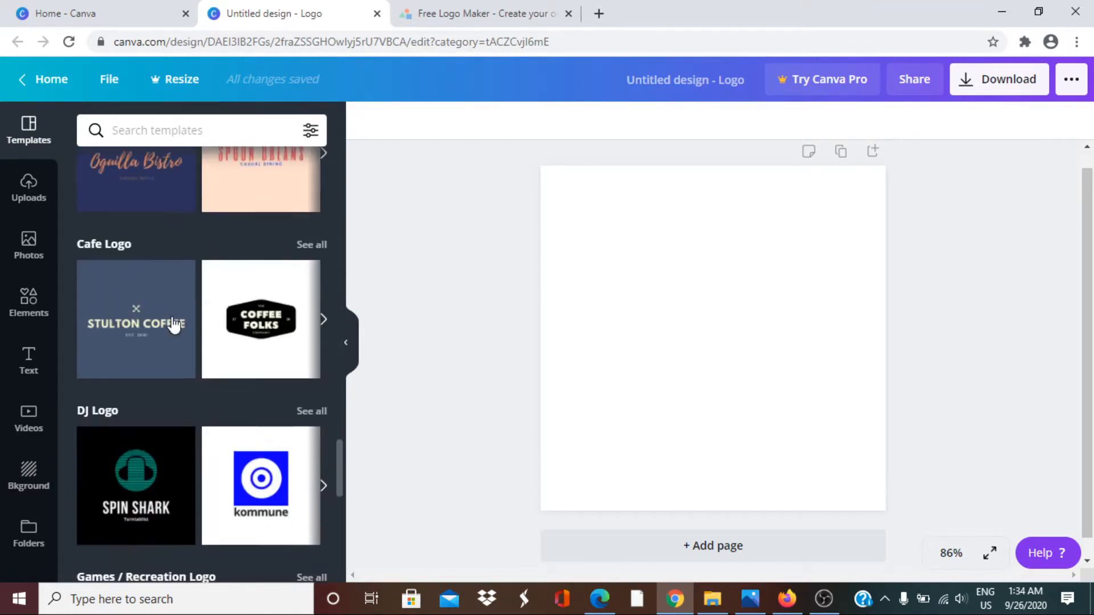
scroll(172, 322, down, 3)
scroll(172, 319, up, 18)
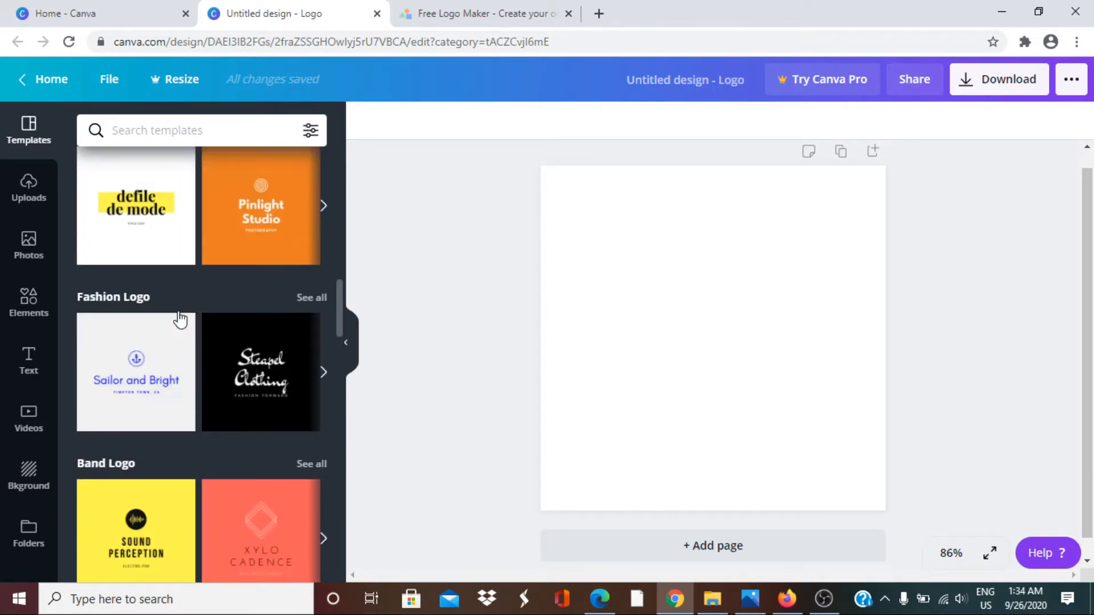
scroll(179, 319, up, 10)
scroll(179, 322, down, 12)
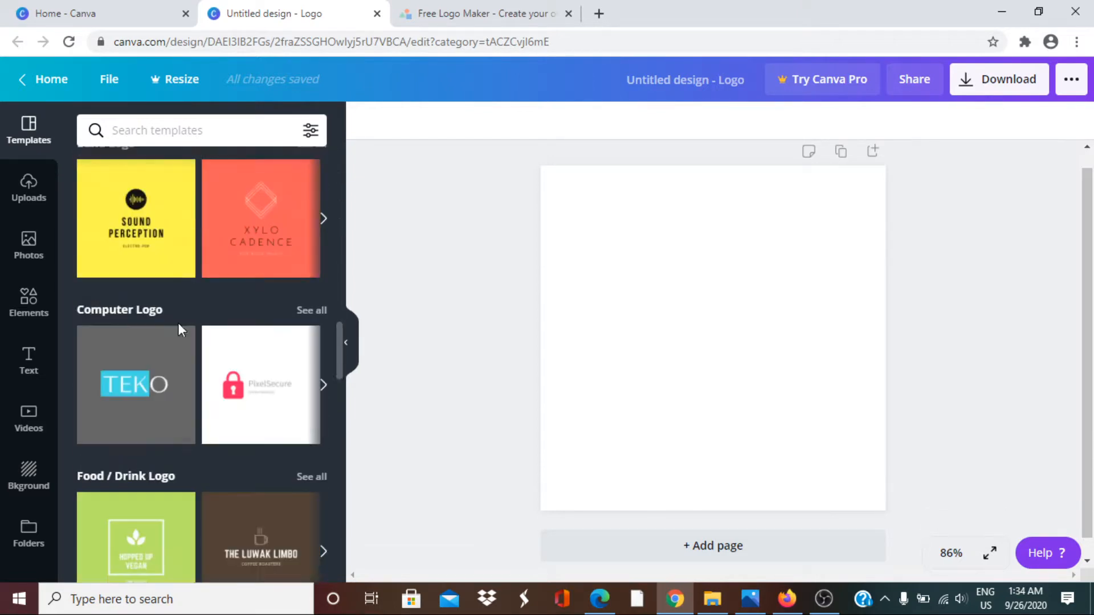
scroll(177, 324, down, 18)
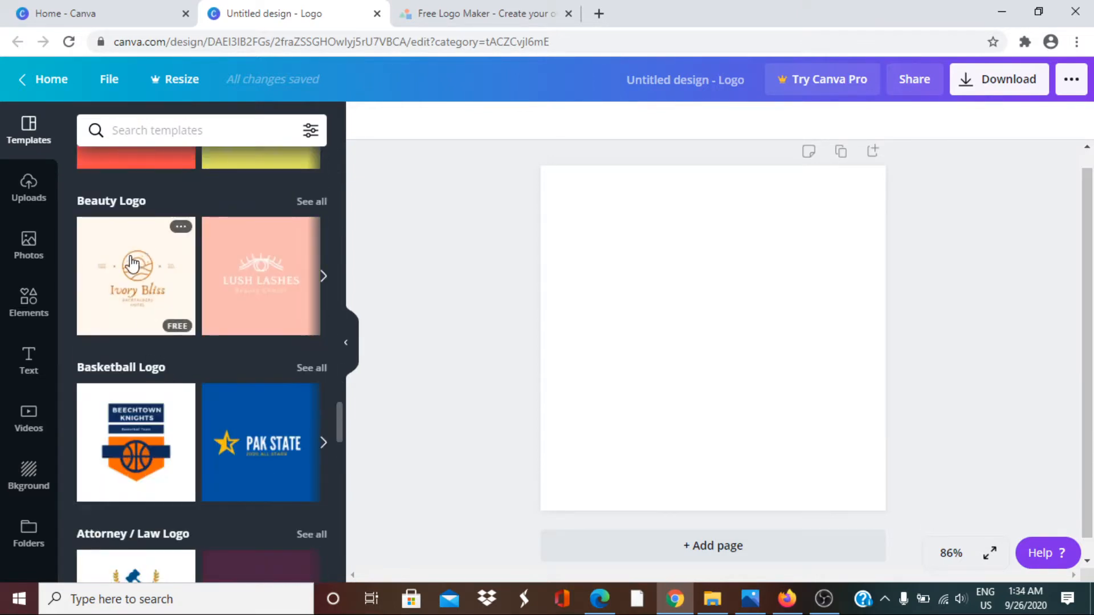
scroll(132, 264, up, 5)
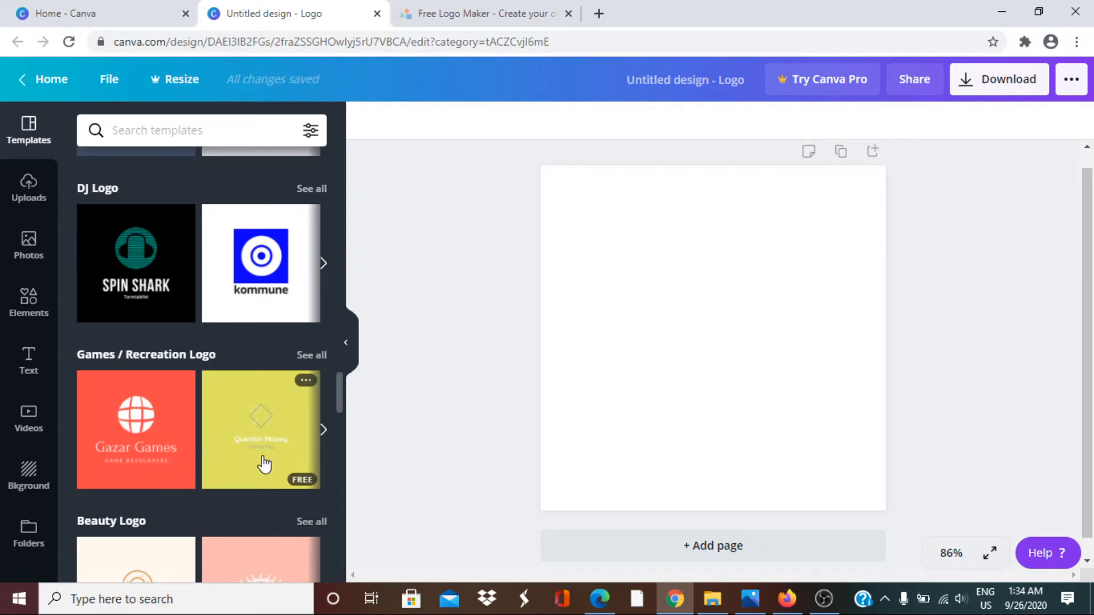
scroll(222, 383, up, 3)
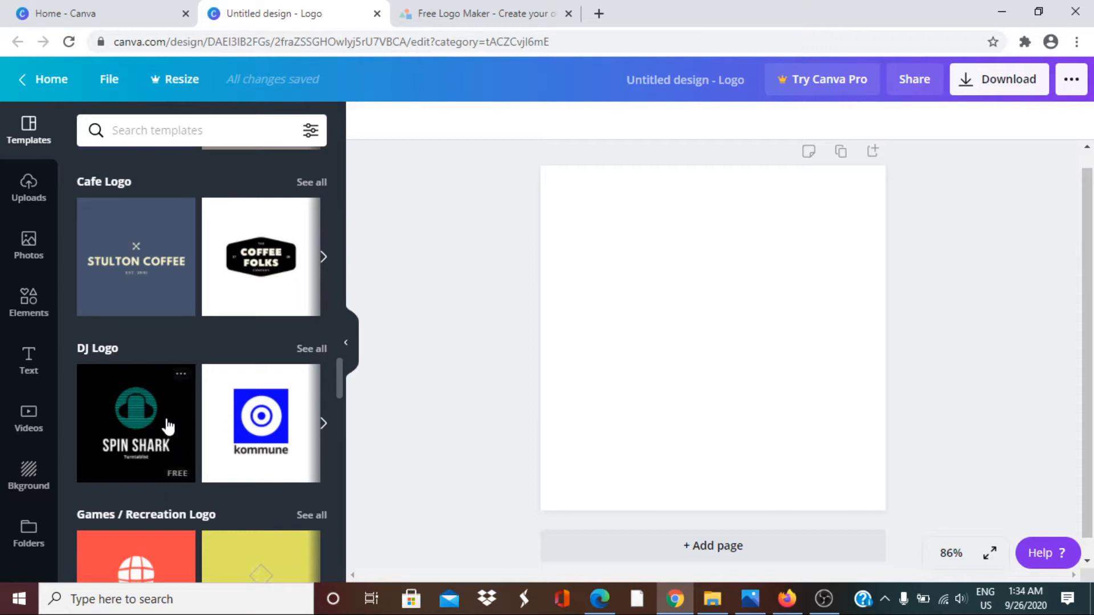
scroll(171, 428, up, 3)
scroll(183, 428, down, 1)
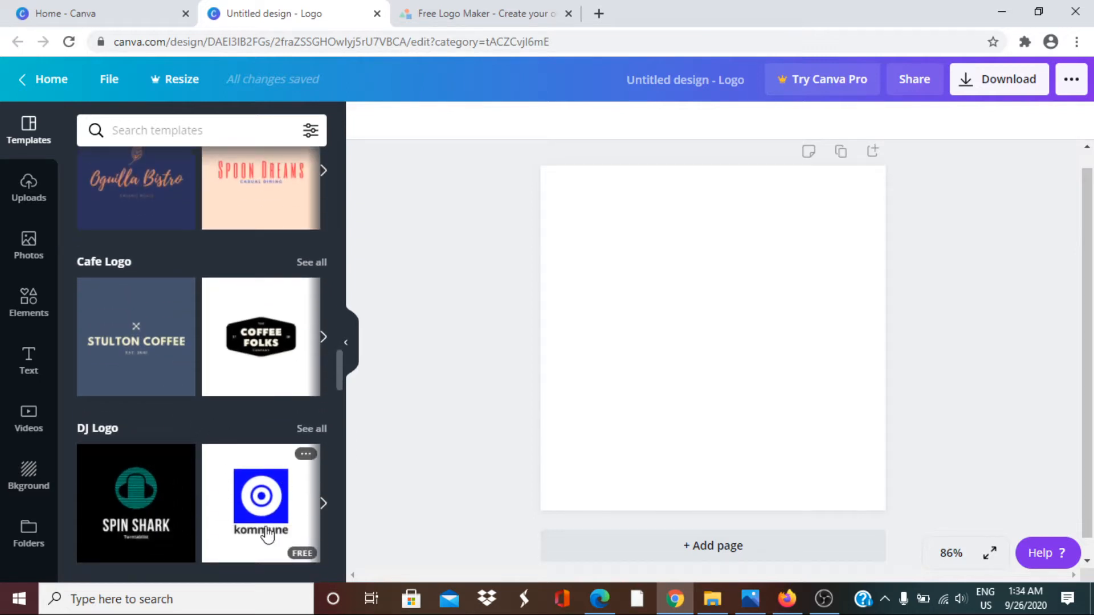
scroll(245, 456, up, 10)
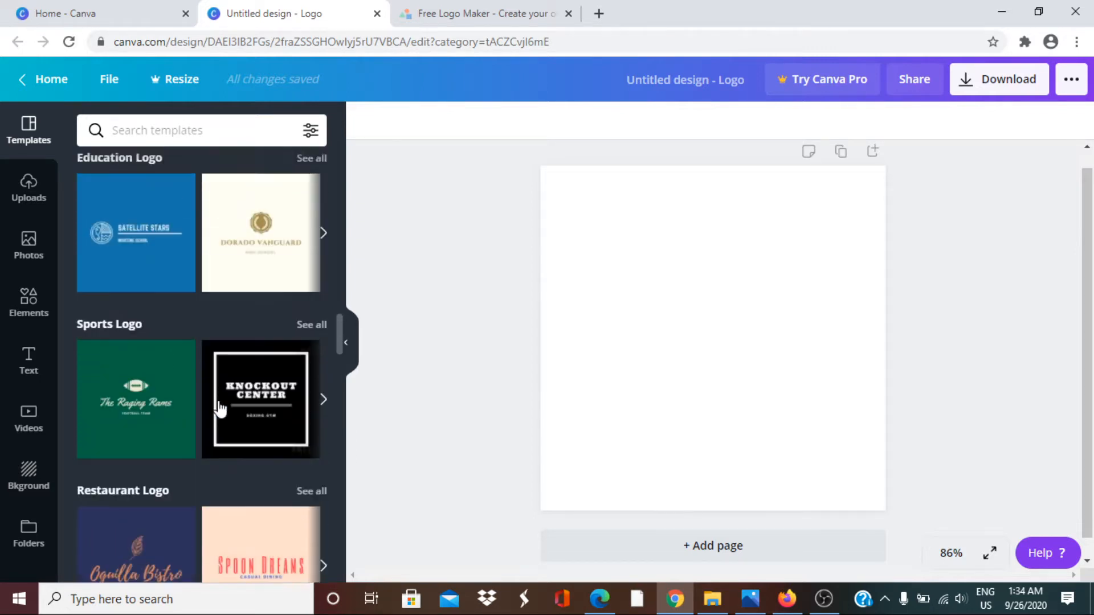
scroll(220, 402, up, 12)
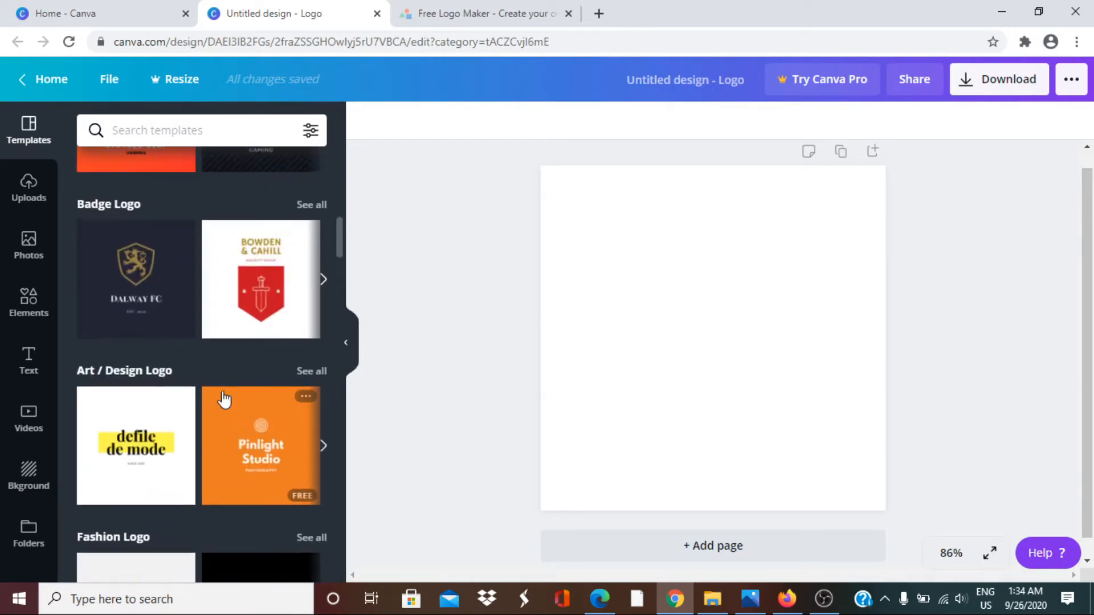
scroll(225, 404, down, 4)
scroll(251, 467, down, 2)
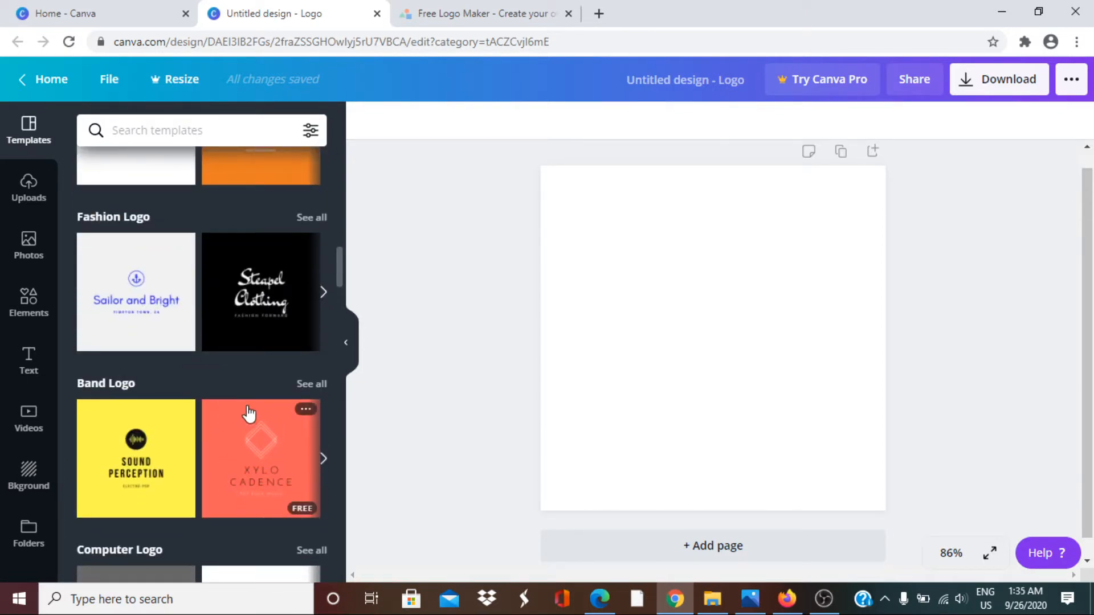
scroll(248, 421, up, 5)
scroll(251, 408, up, 10)
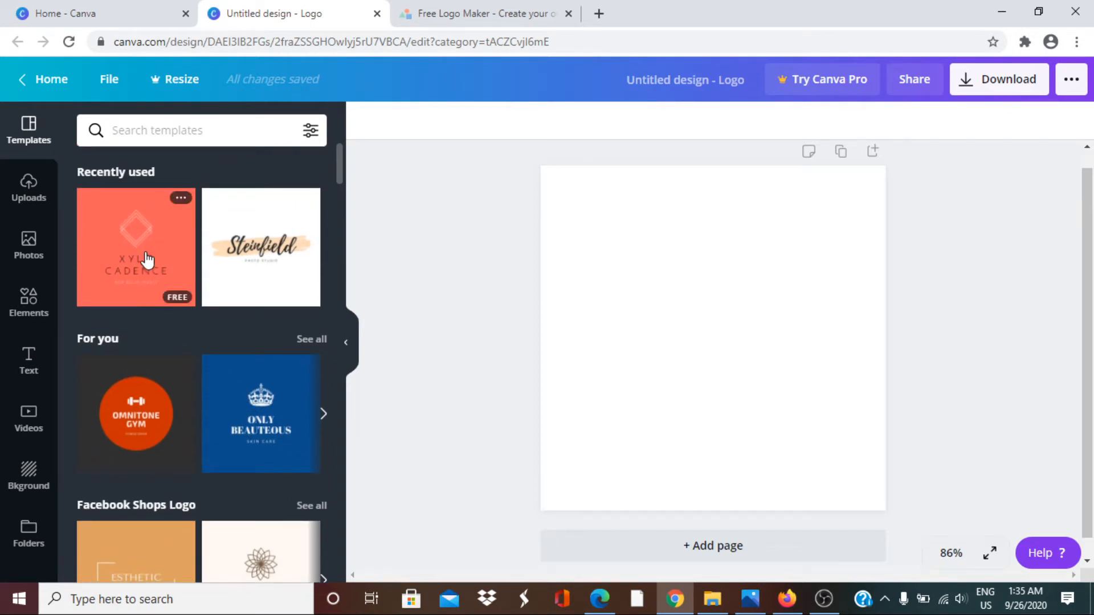
- Apply the recently used Xylo Cadence template to the blank design and select its title text
click(145, 254)
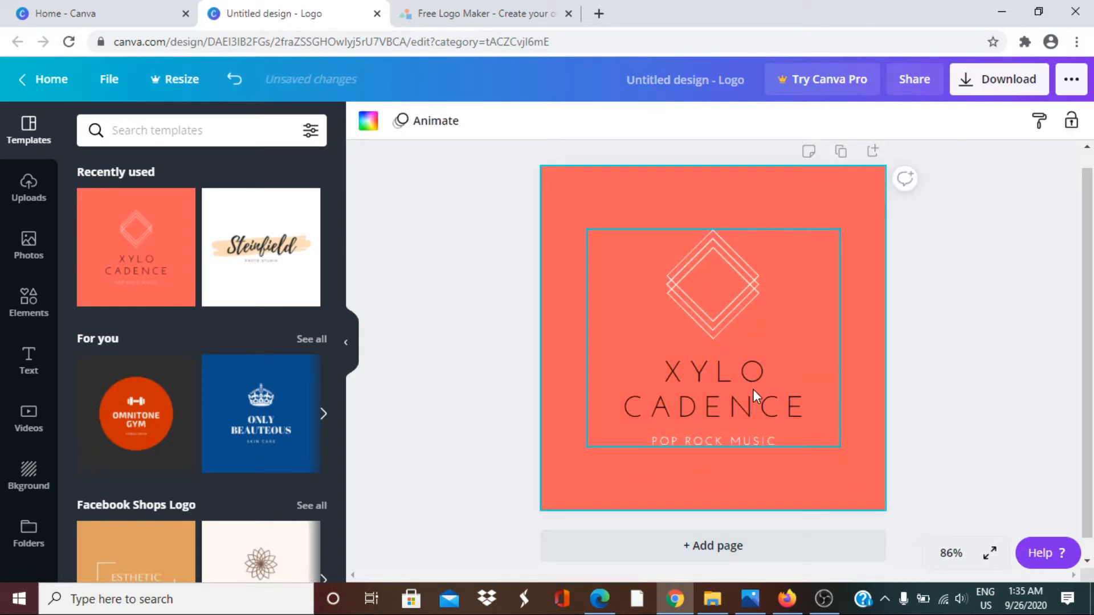
click(753, 389)
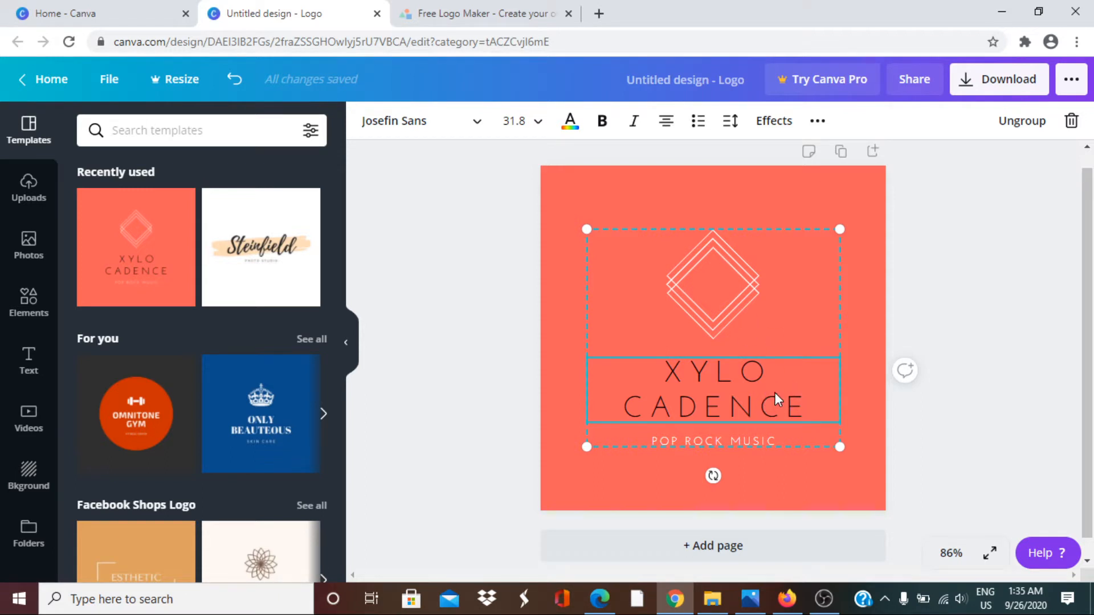
- Set the font size of the whole XYLO CADENCE title to 32
double_click(776, 399)
drag(807, 405, 653, 358)
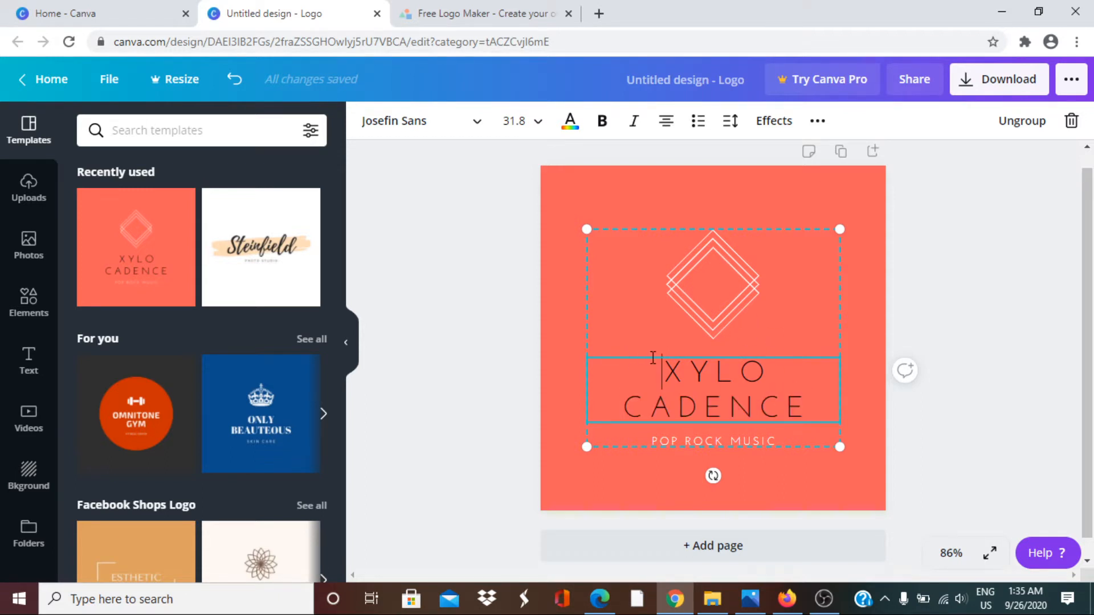
double_click(810, 406)
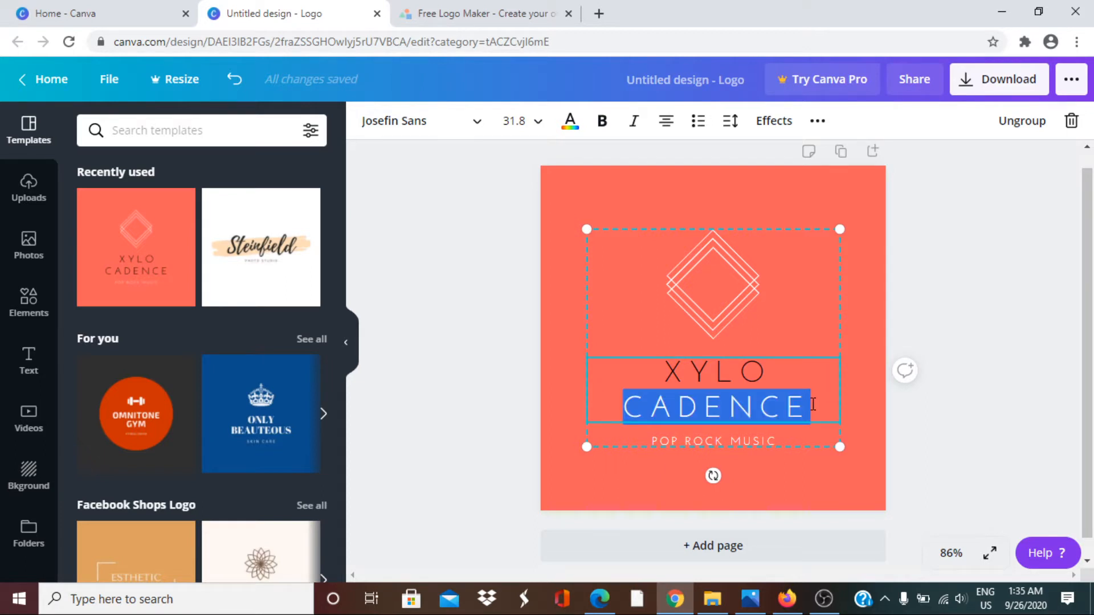
drag(812, 404, 659, 374)
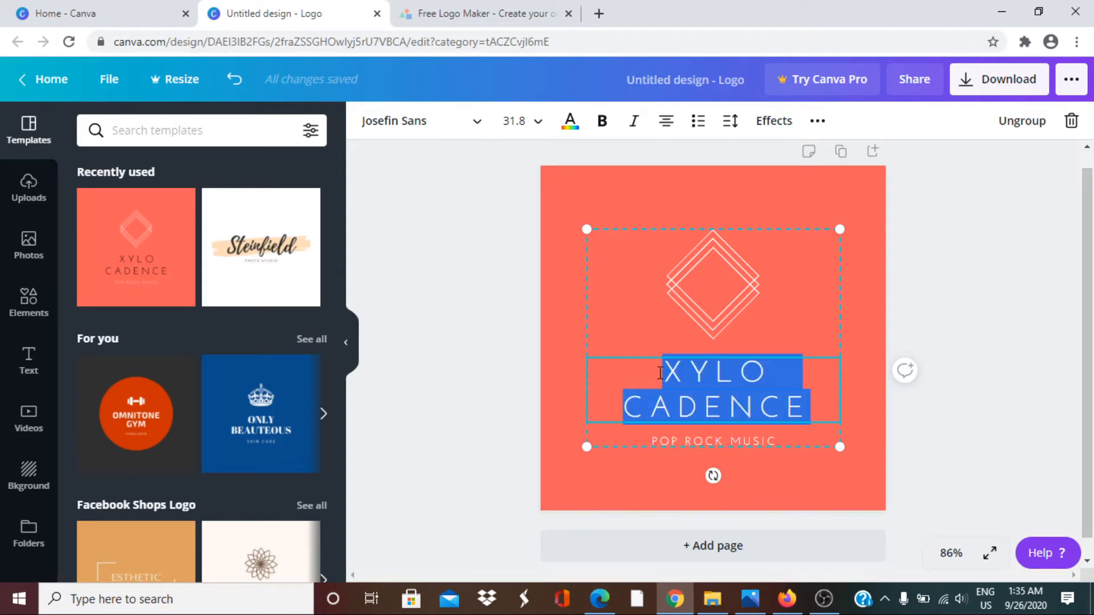
click(536, 127)
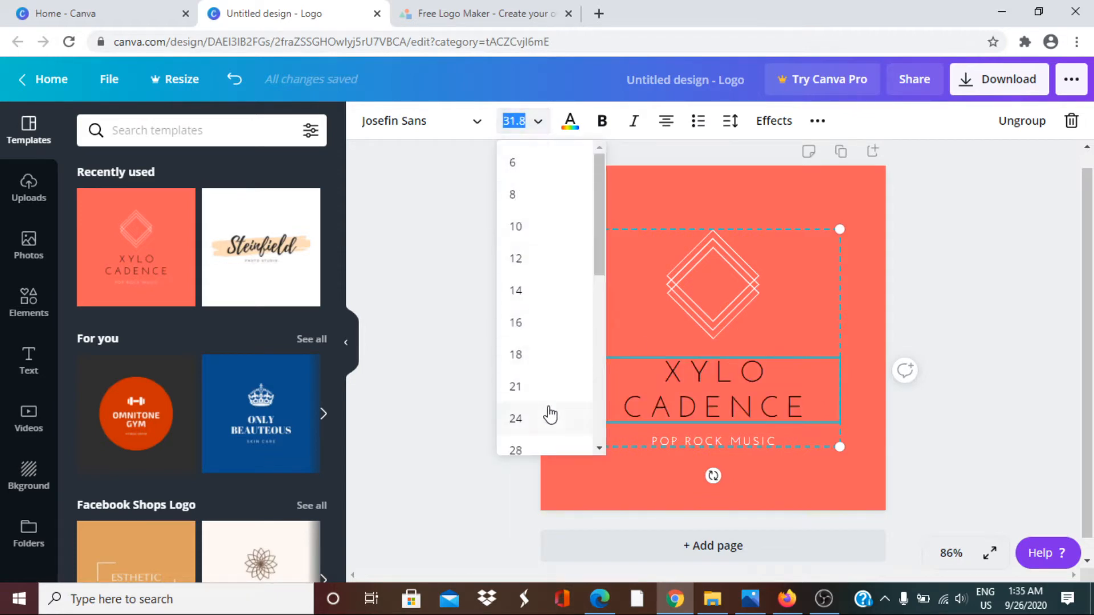
scroll(547, 415, down, 4)
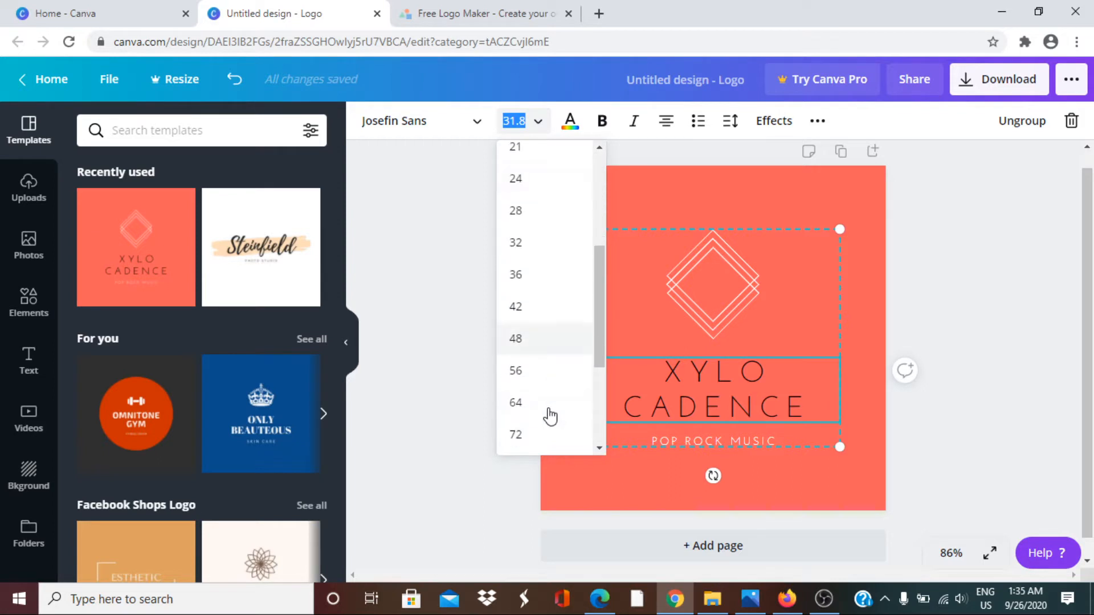
click(518, 244)
- Change the font of the XYLO CADENCE title to Anton
drag(810, 406, 654, 365)
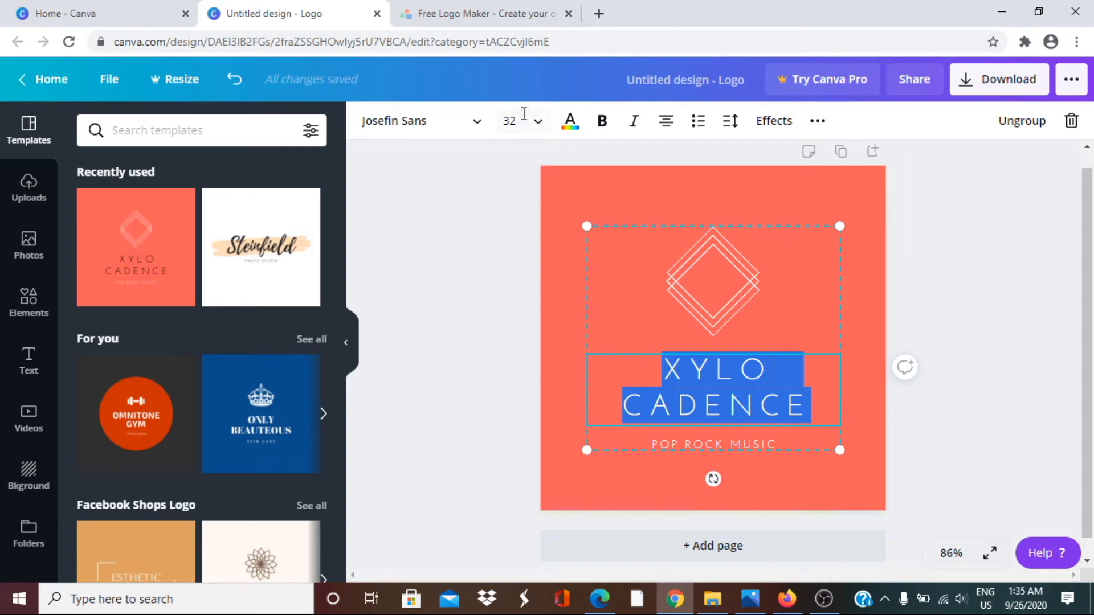
click(461, 130)
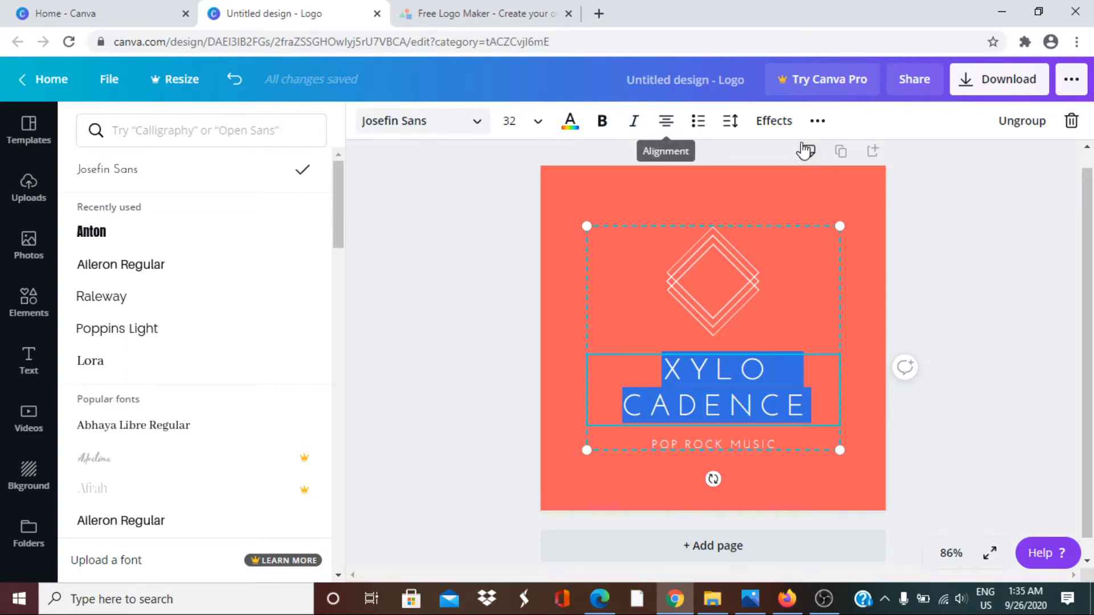
click(818, 122)
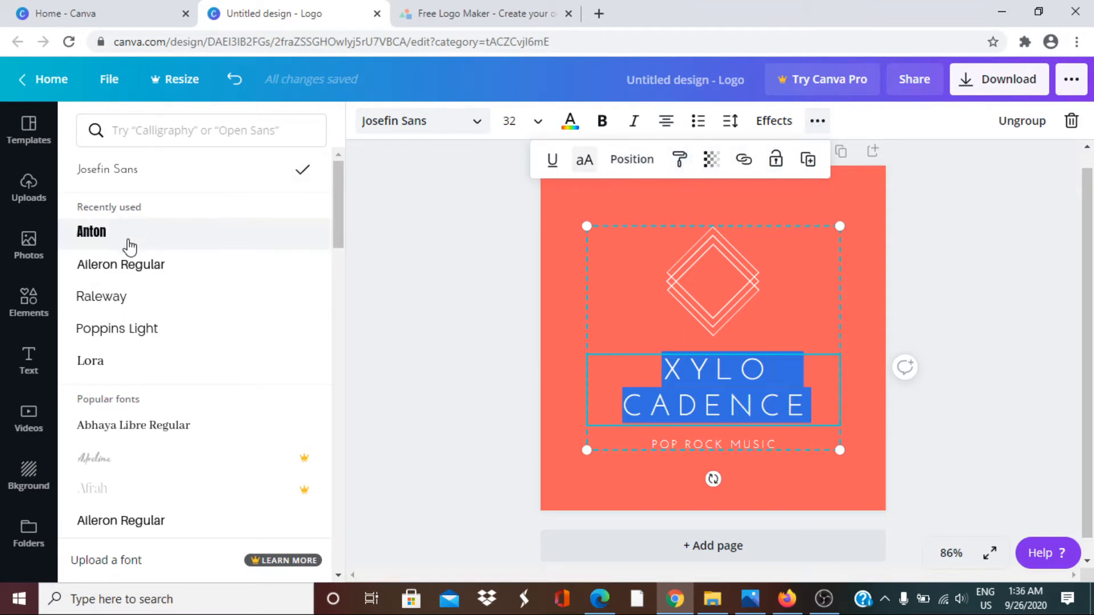
click(100, 234)
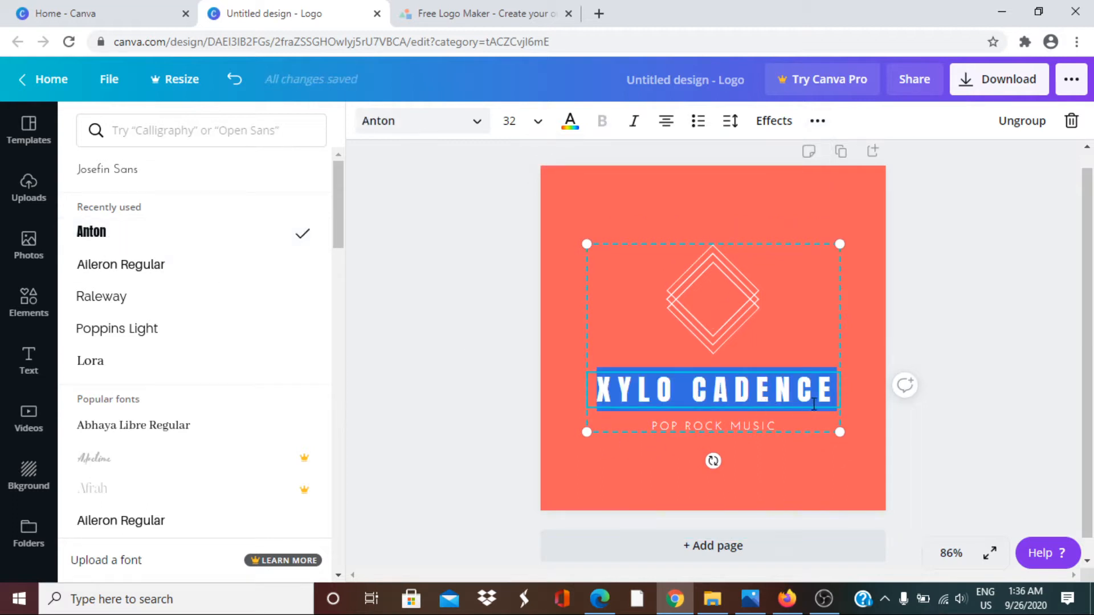
- Replace the title text with "21ST CENTURY"
click(835, 392)
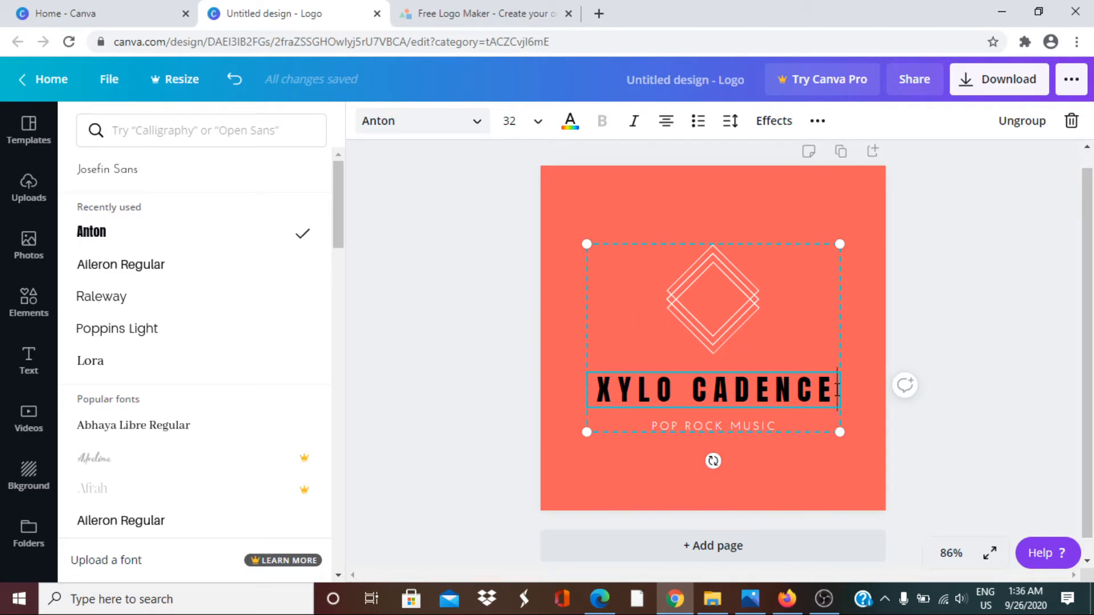
drag(832, 394, 595, 373)
text(21)
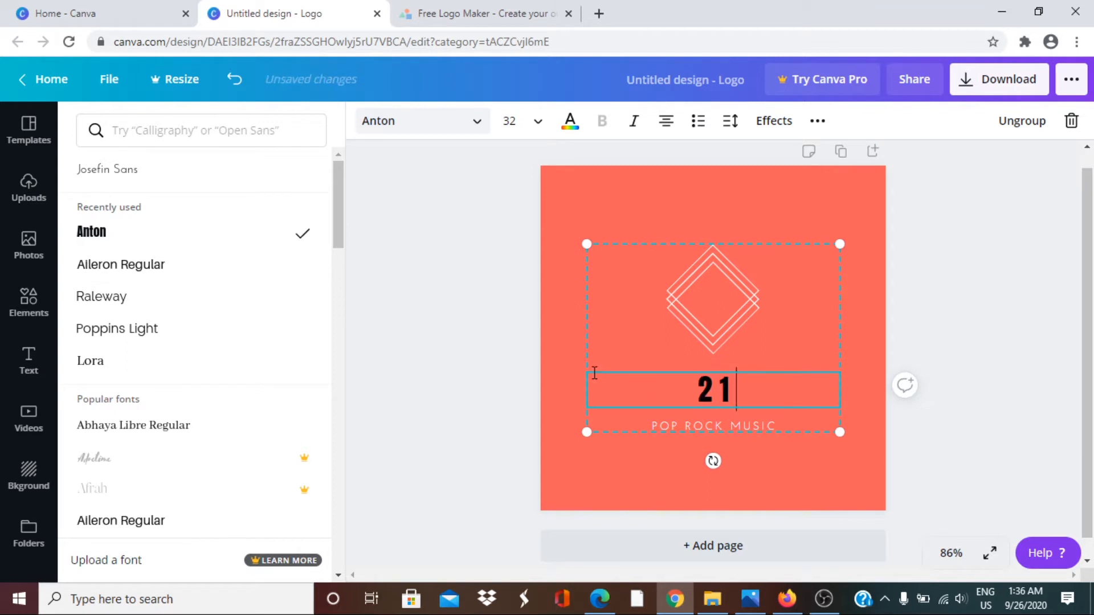
text(ST)
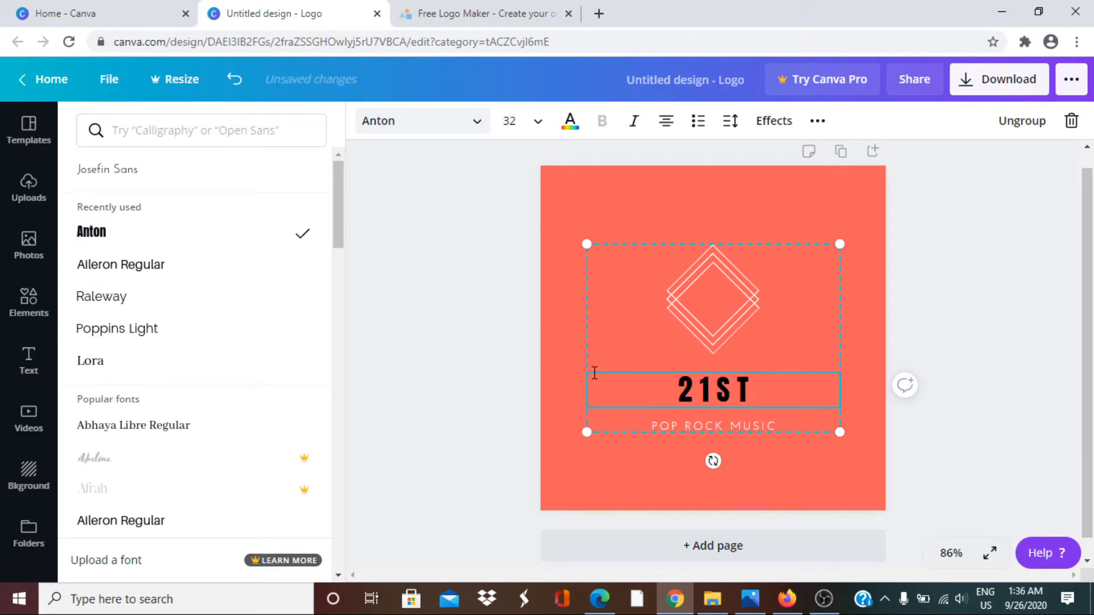
text( CENTUR)
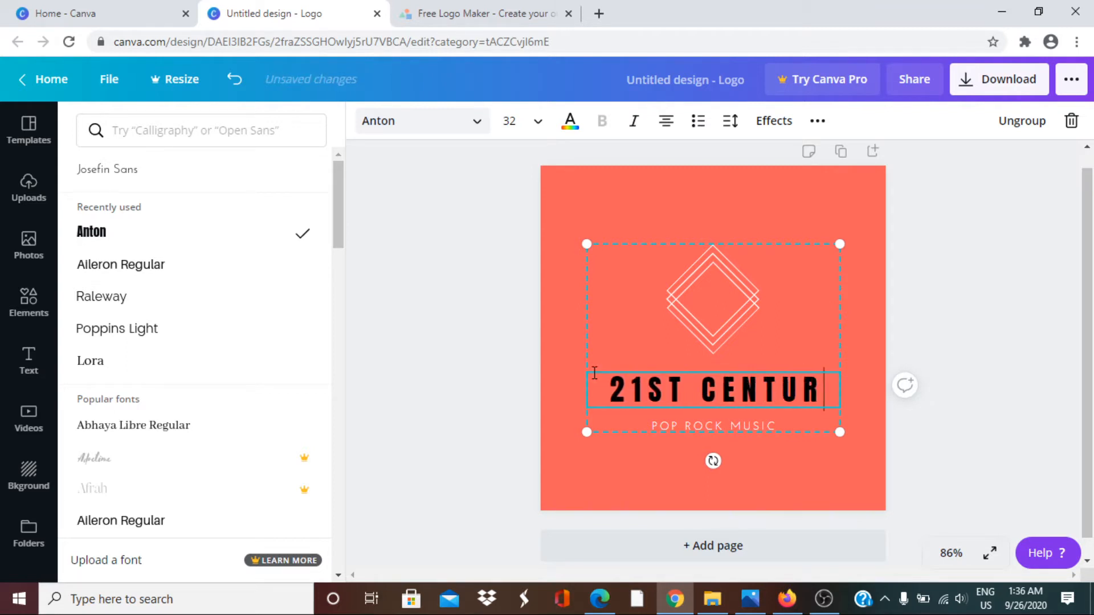
text(Y)
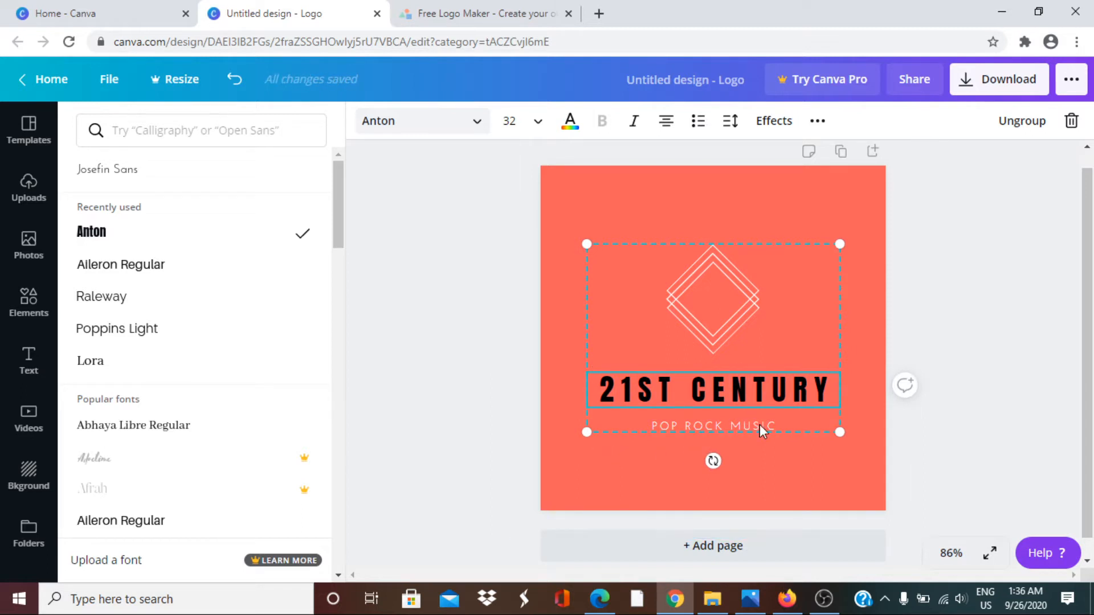
- Set the POP ROCK MUSIC tagline to font size 32 and the Anton font
click(777, 427)
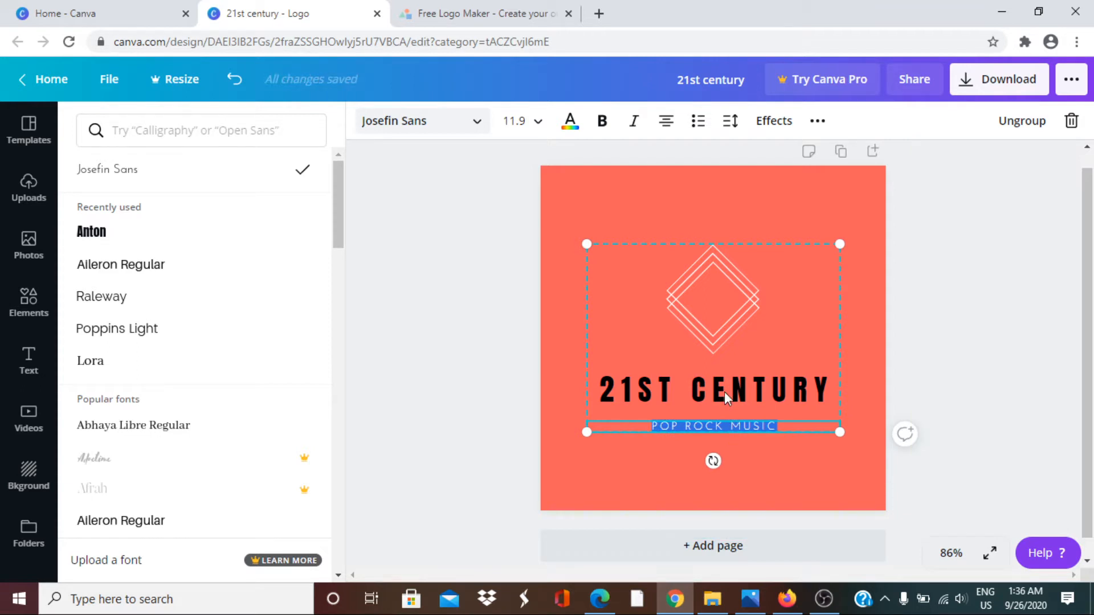
click(539, 128)
scroll(545, 319, down, 3)
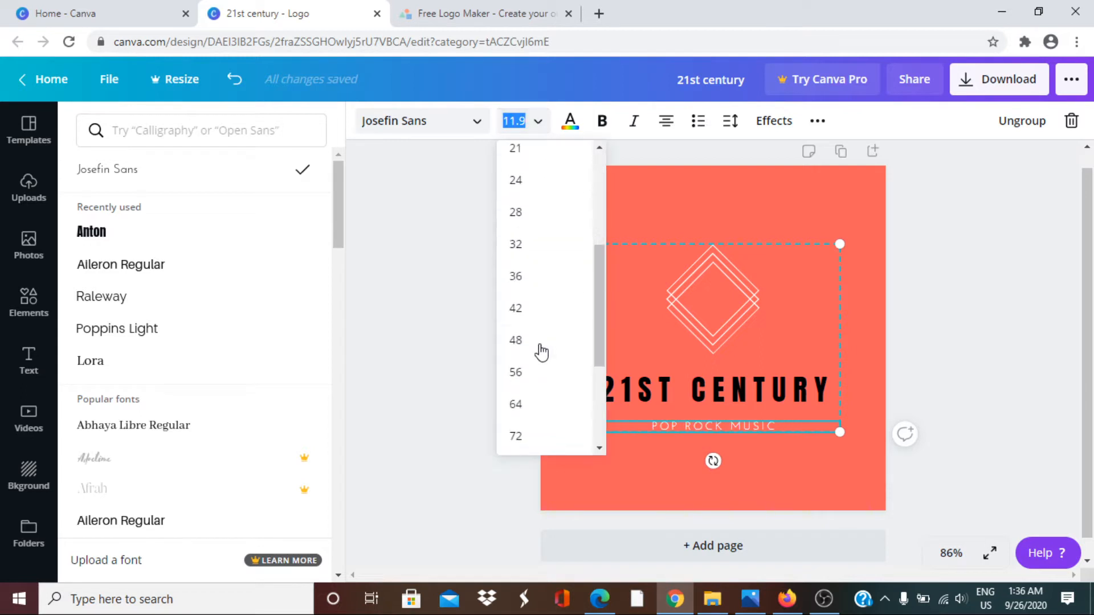
click(527, 251)
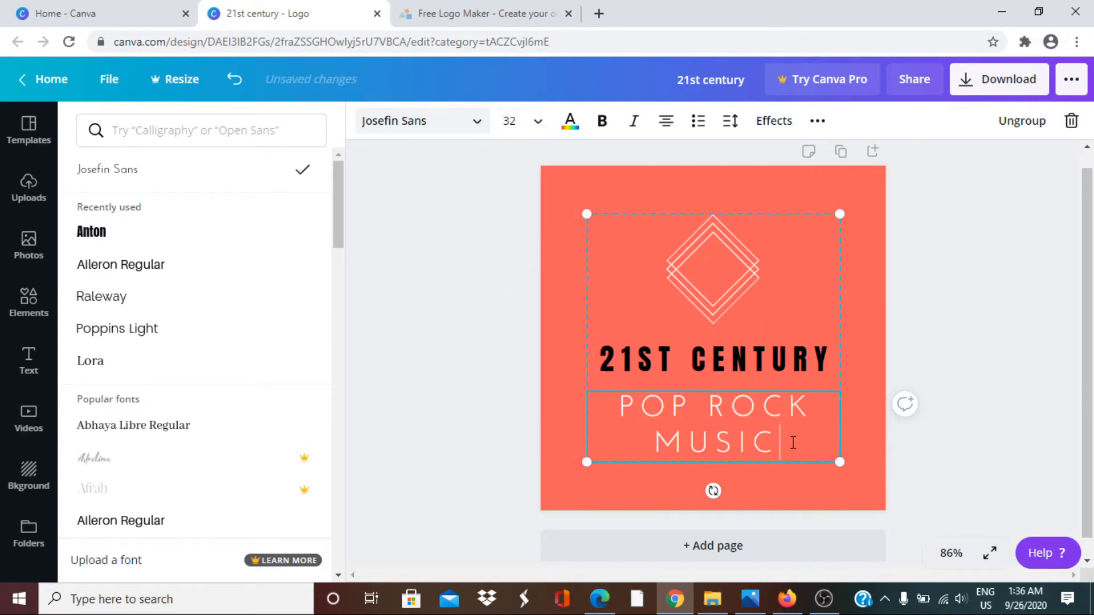
drag(793, 443, 621, 388)
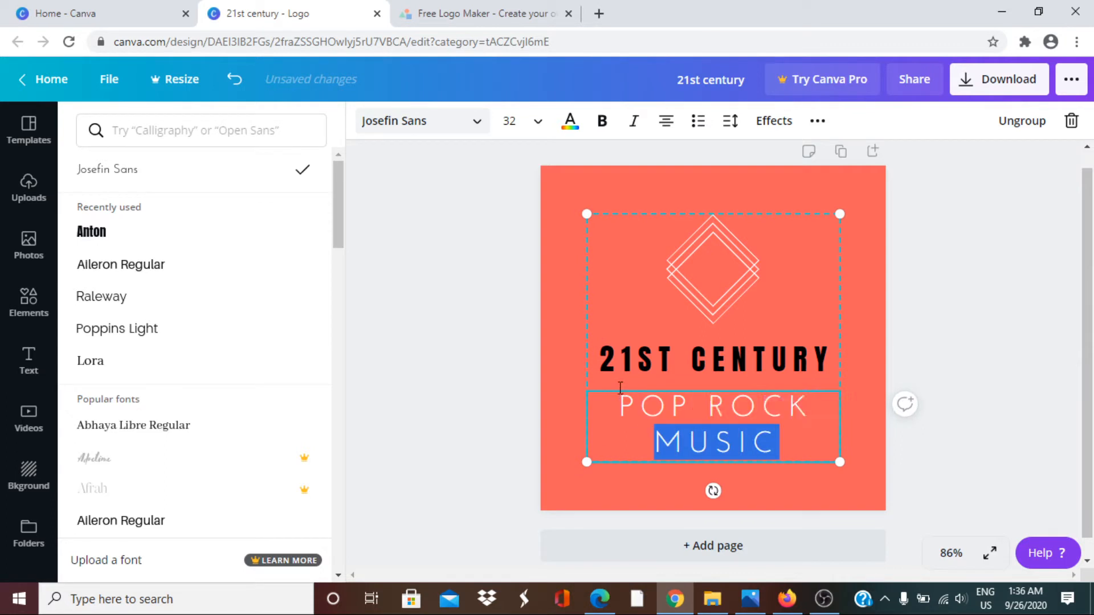
click(92, 234)
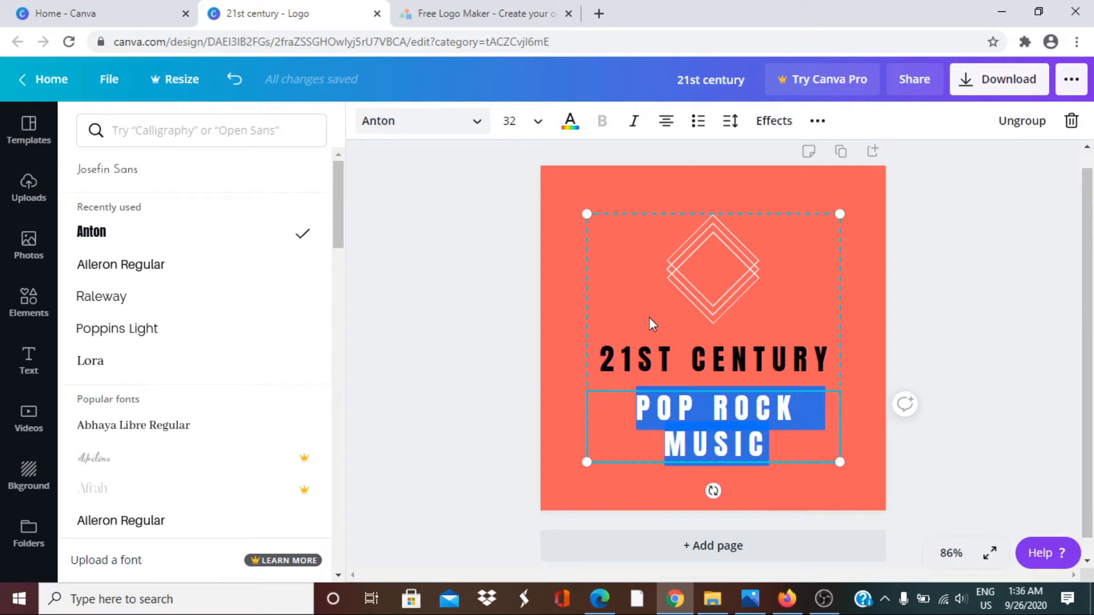
- Replace the tagline text with "INFORMATION" and leave text editing
text(IN)
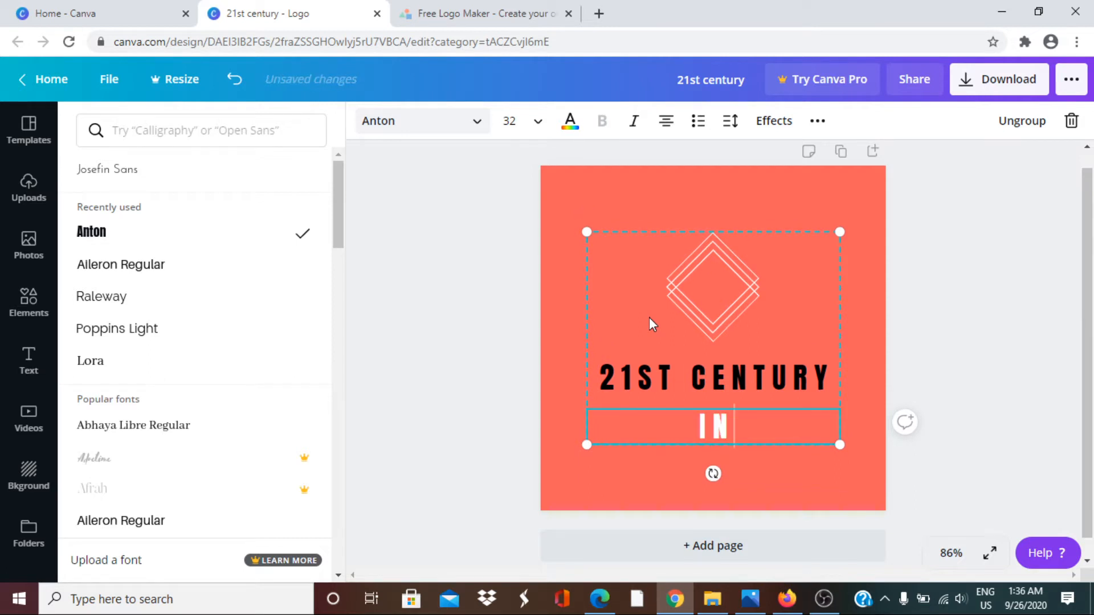
text(FORMATION)
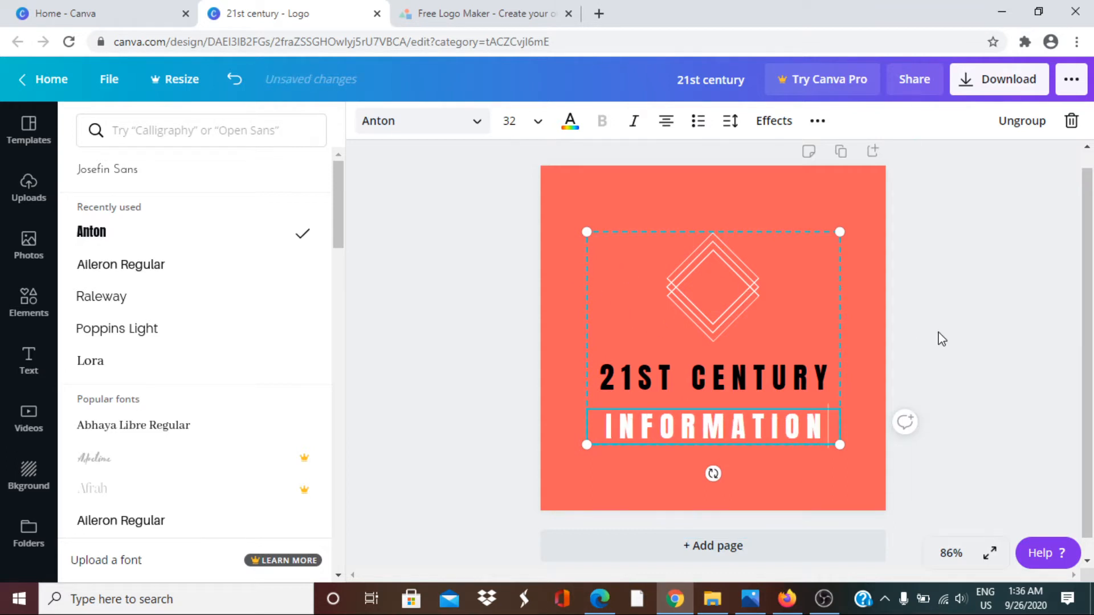
click(866, 269)
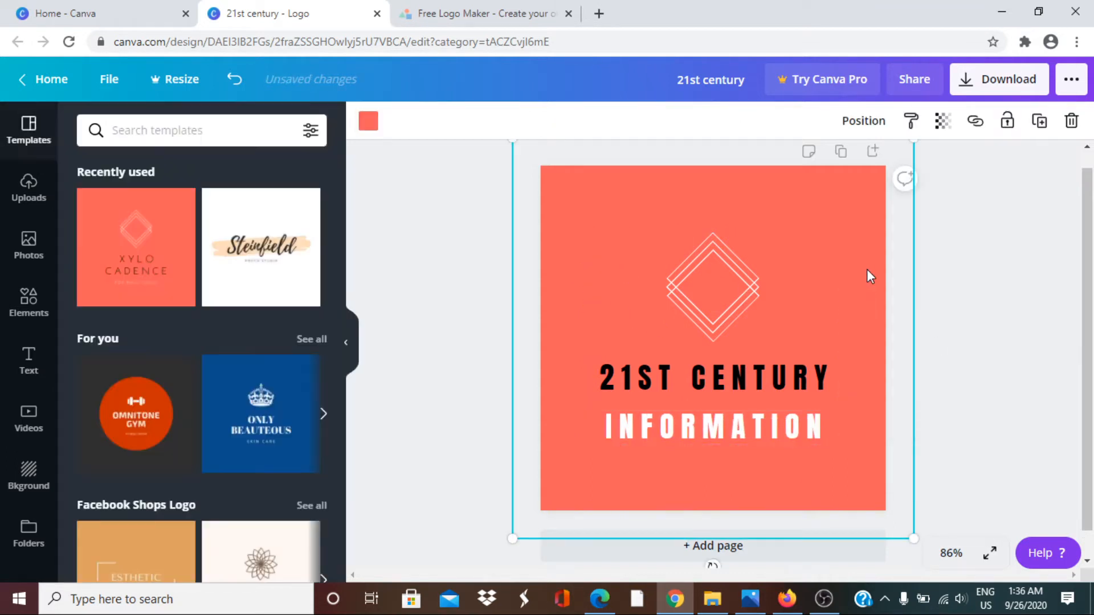
- Select the diamond graphic above the title and search the photo library for "earth"
click(725, 277)
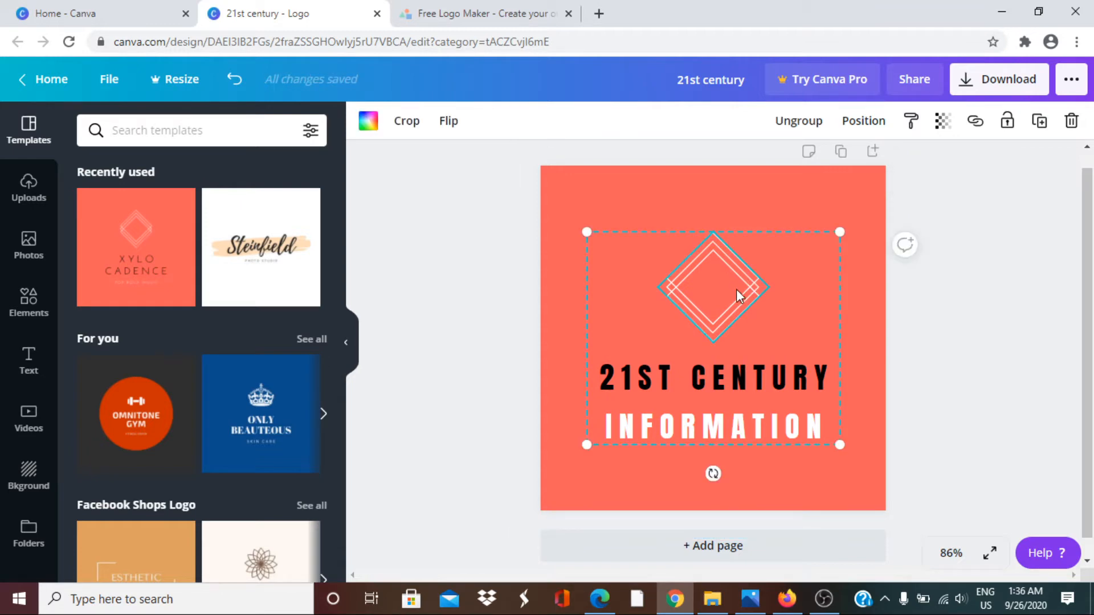
click(30, 255)
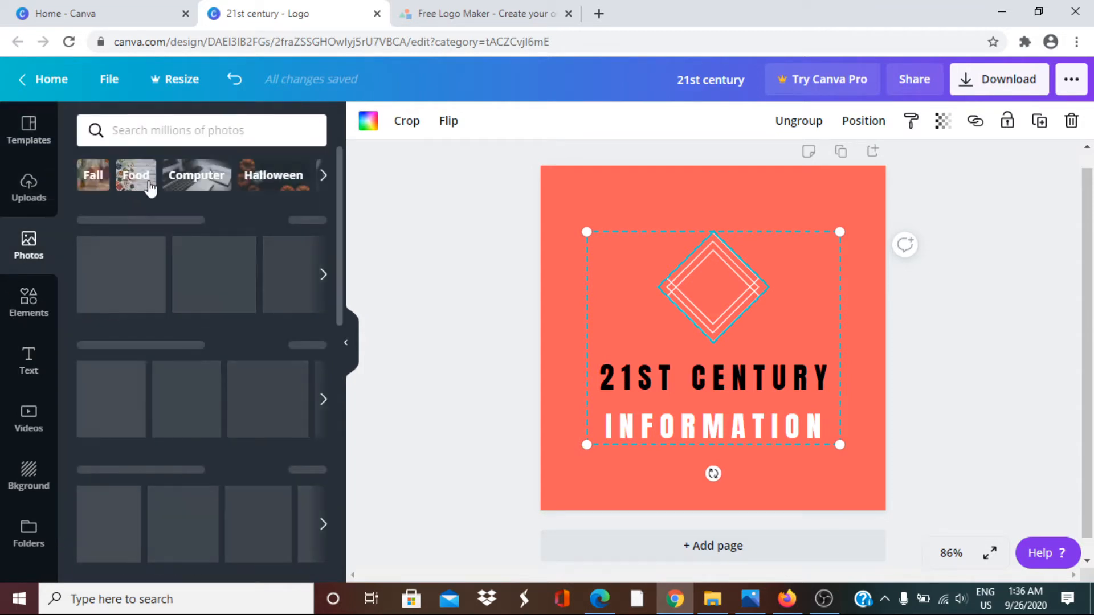
scroll(251, 291, down, 5)
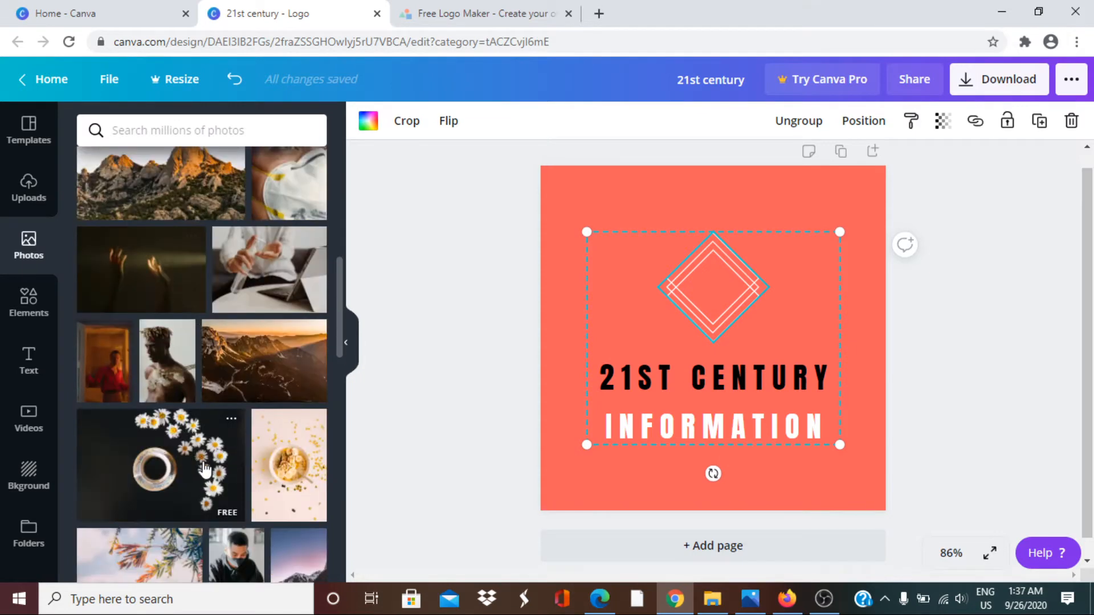
scroll(154, 211, up, 5)
click(151, 132)
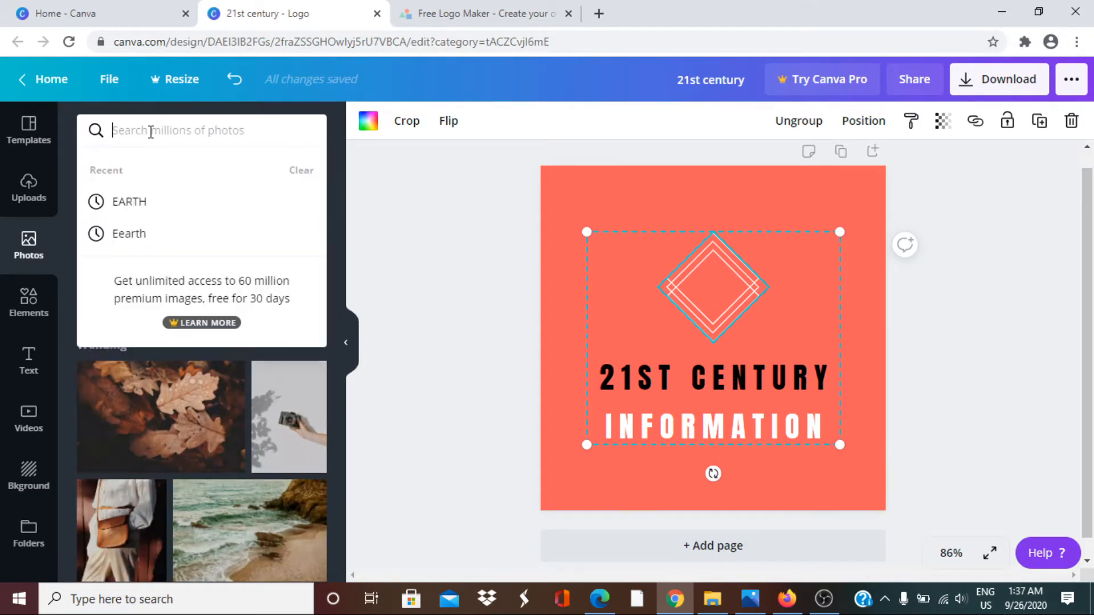
text(earth)
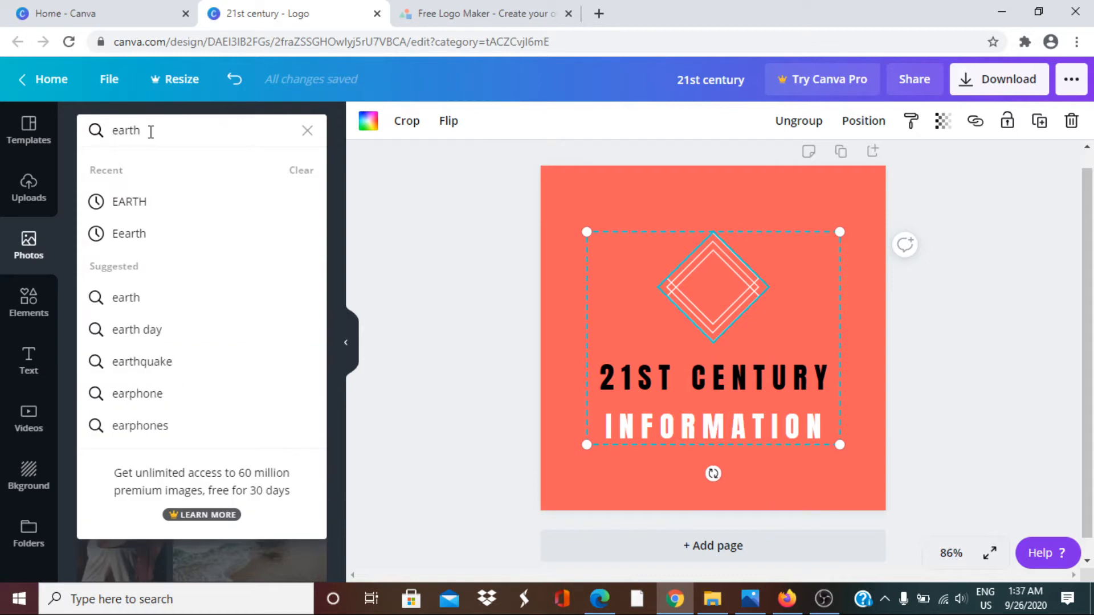
key(Return)
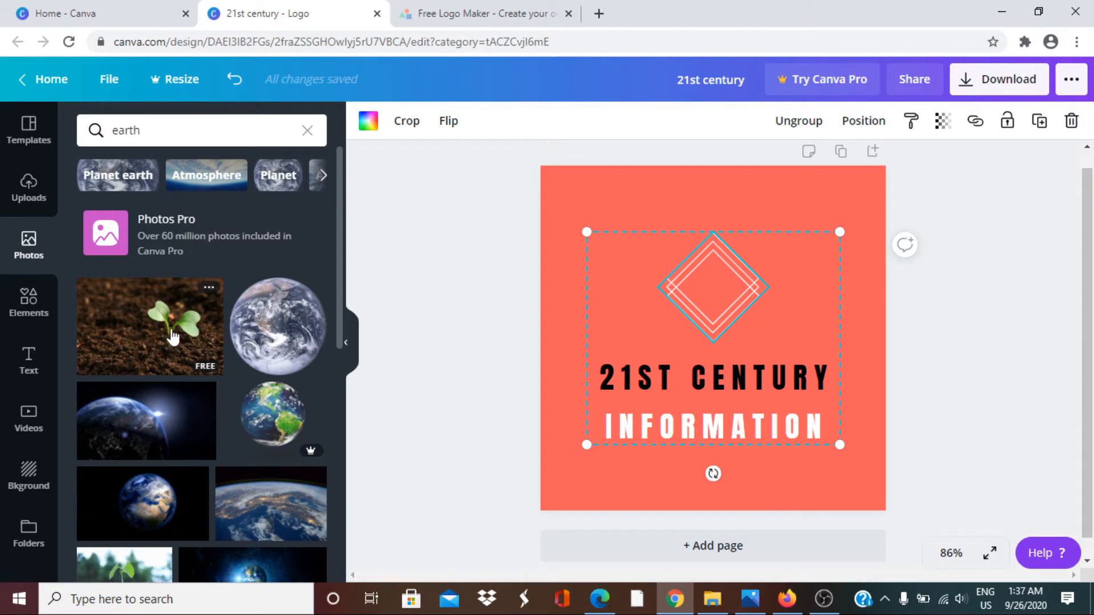
- Look through the earth photos for a free globe image that suits the logo
scroll(176, 342, down, 2)
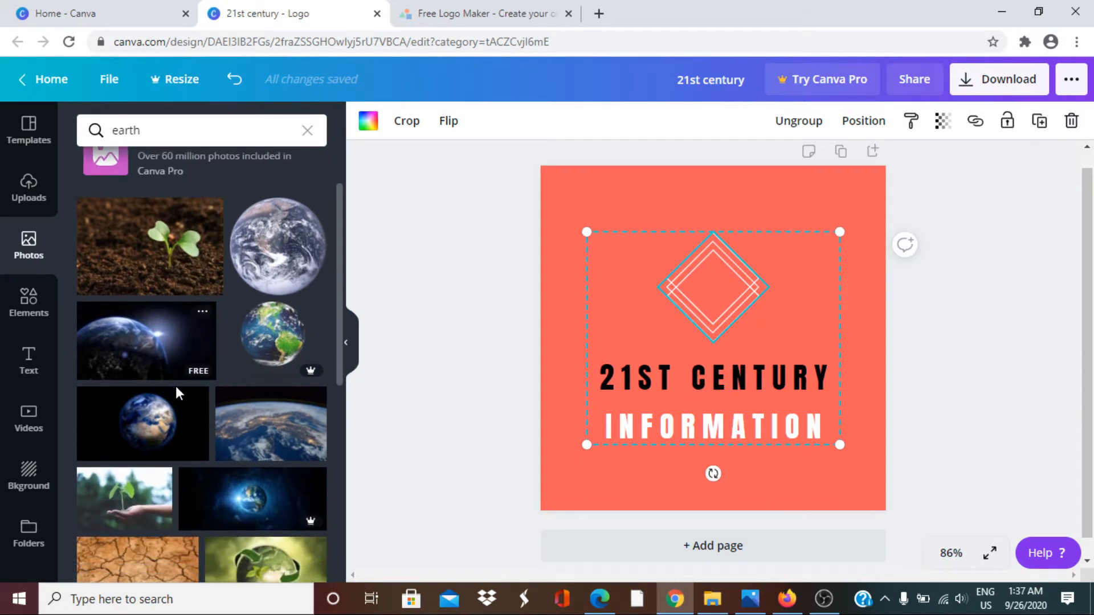
scroll(176, 385, down, 3)
scroll(173, 374, down, 3)
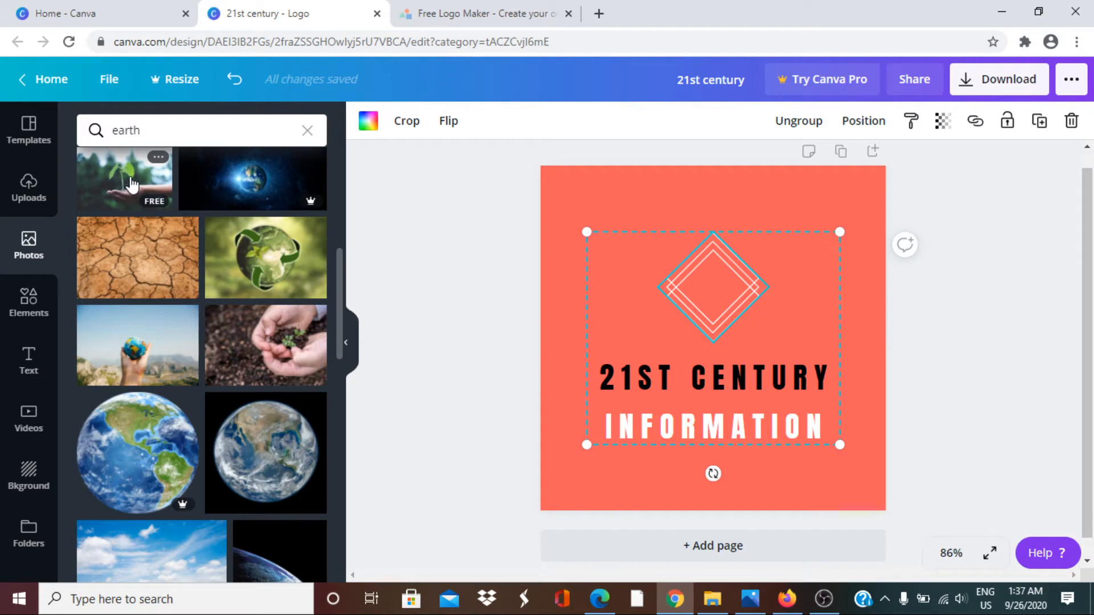
scroll(174, 320, down, 2)
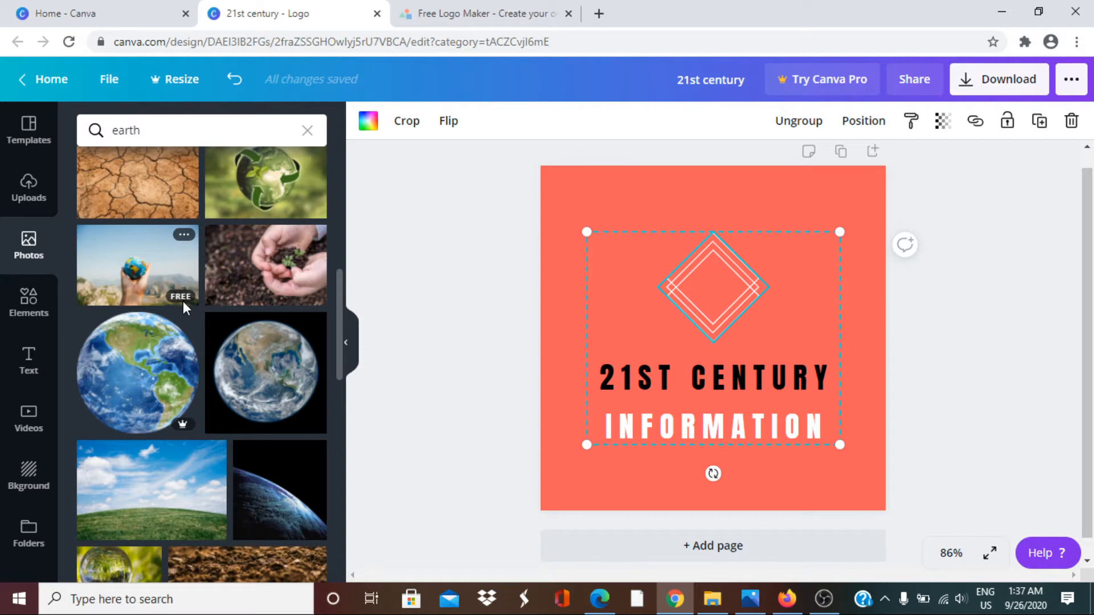
scroll(223, 489, down, 1)
scroll(223, 488, down, 4)
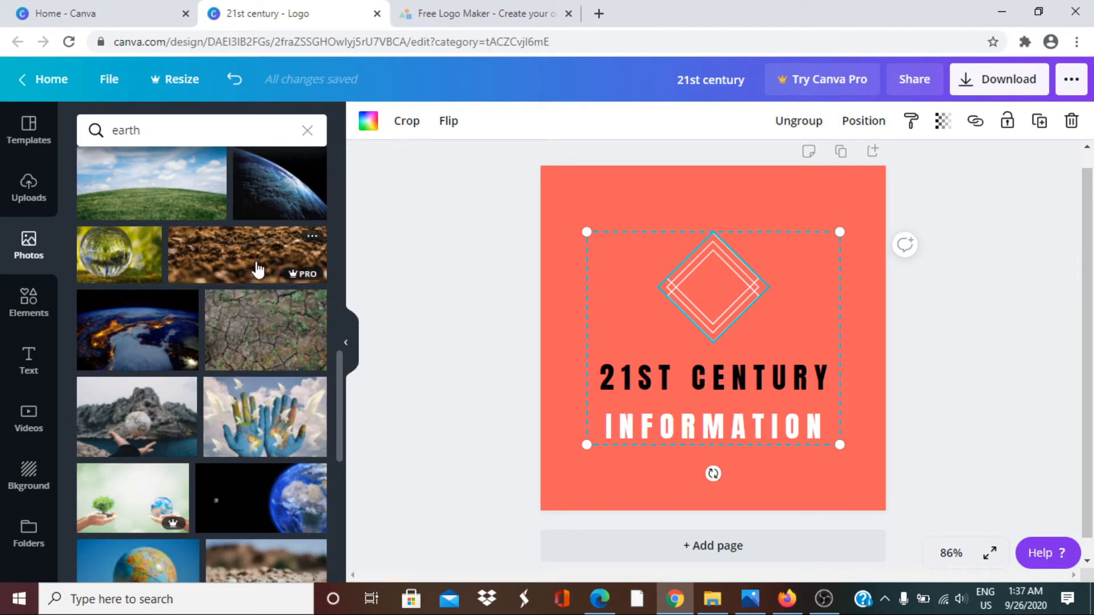
scroll(257, 269, up, 5)
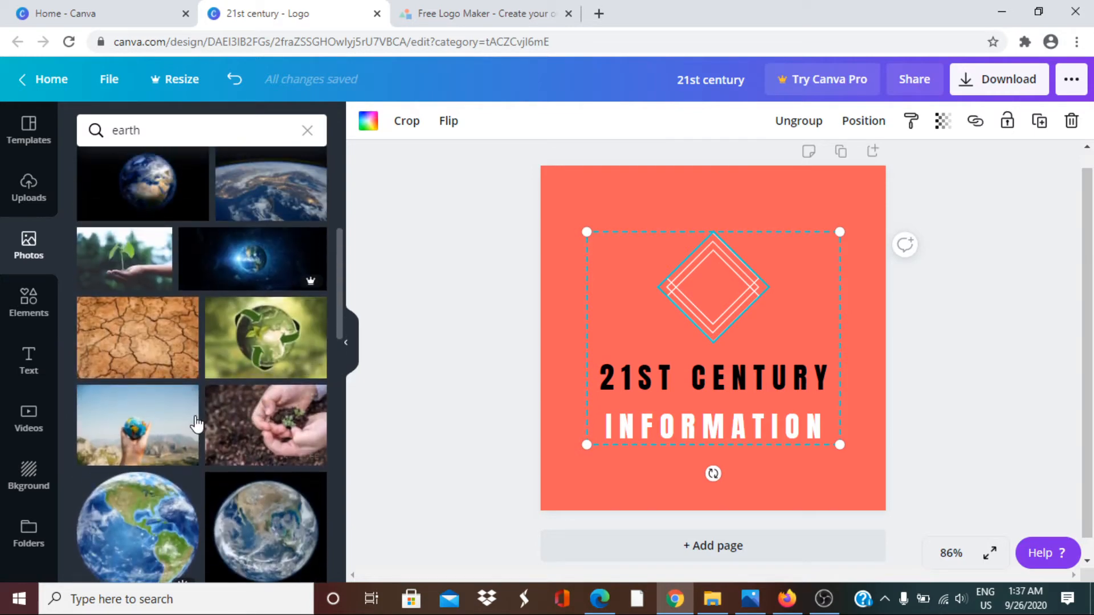
scroll(183, 404, down, 2)
scroll(164, 379, down, 2)
scroll(164, 381, up, 2)
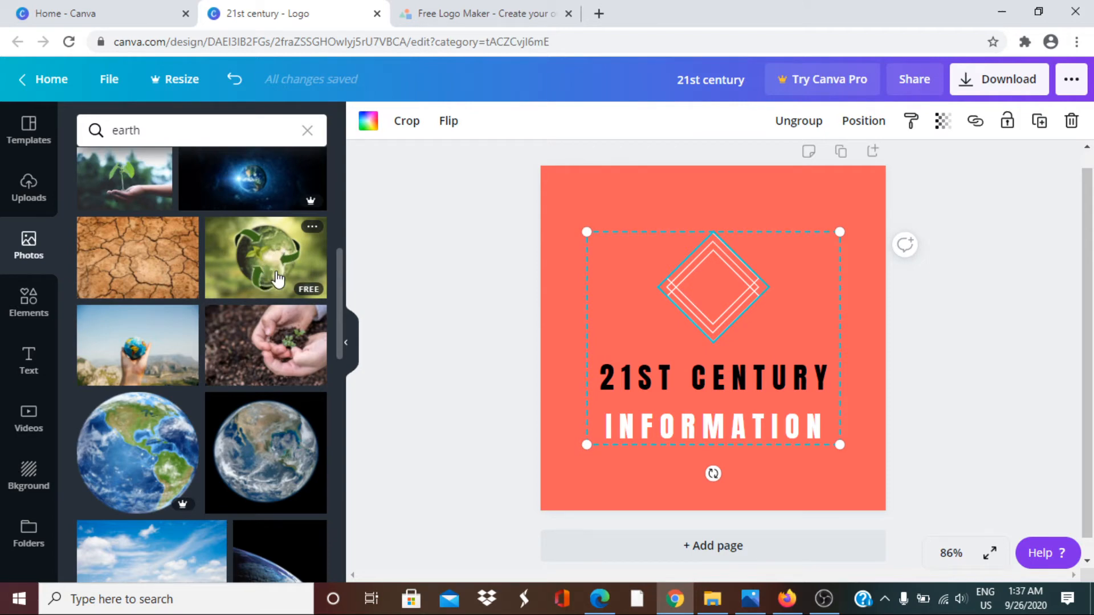
scroll(272, 277, down, 2)
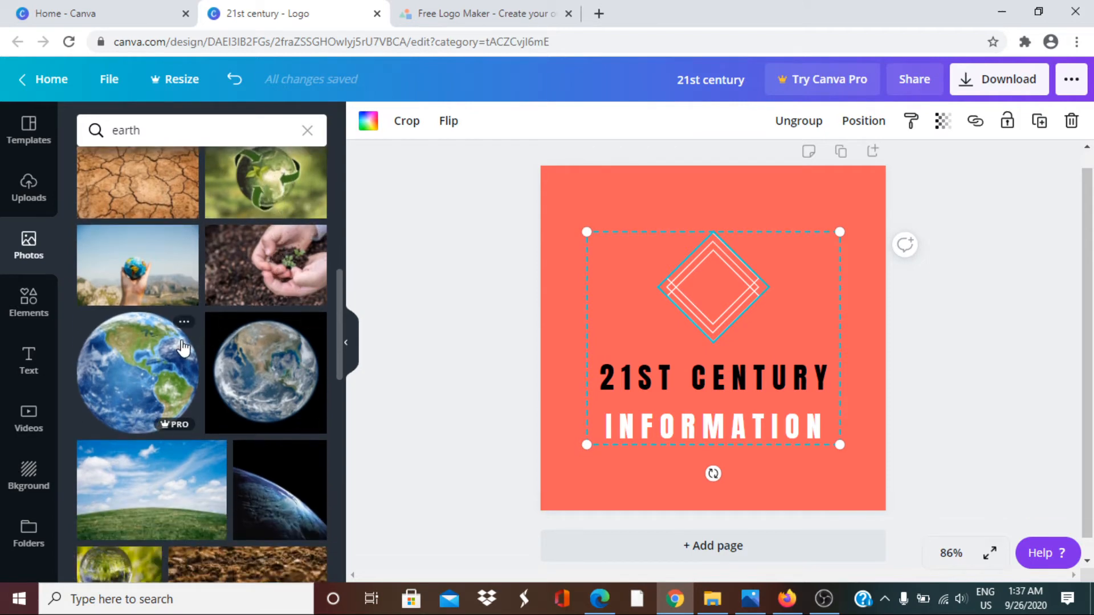
- Add the free photo of a hand holding a small globe and shrink it to about 309 by 206
click(153, 269)
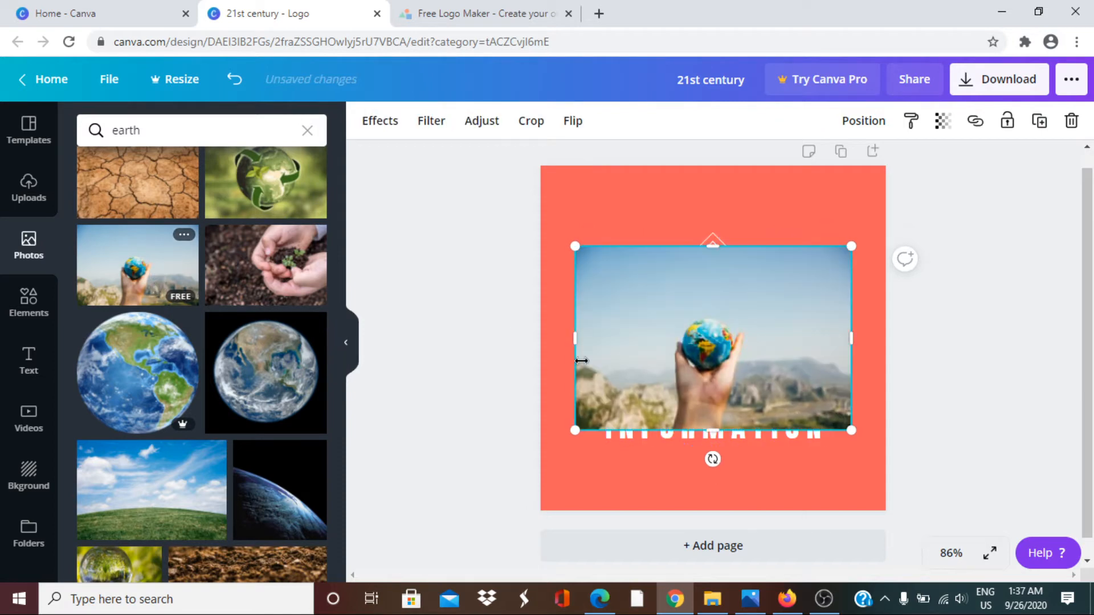
drag(752, 295, 734, 257)
drag(562, 404, 625, 371)
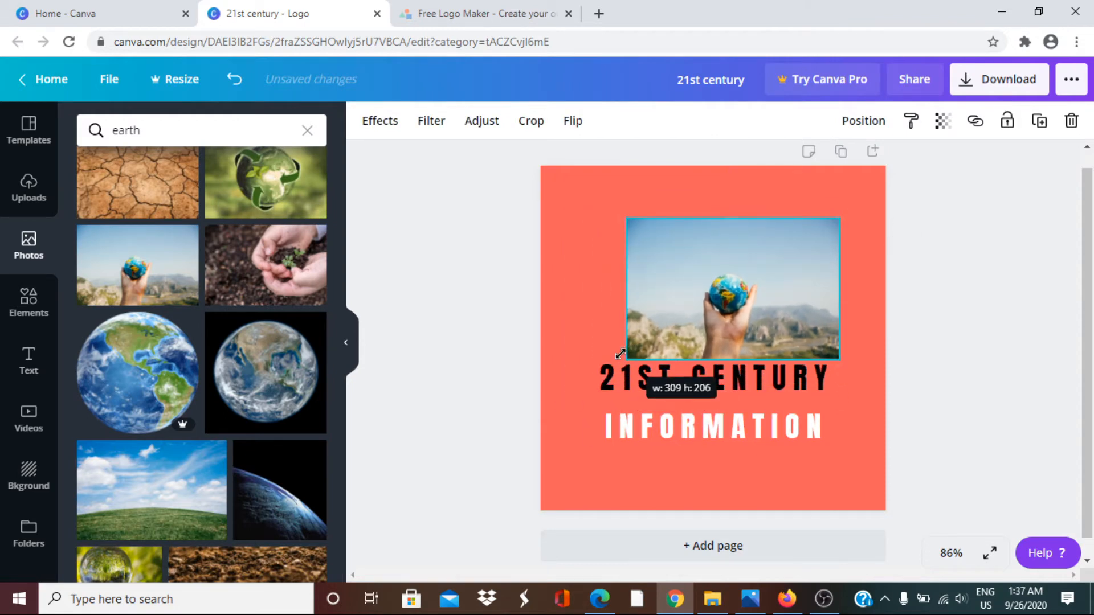
- Move the globe photo up to uncover the diamond graphic and delete the diamond
drag(695, 259, 652, 153)
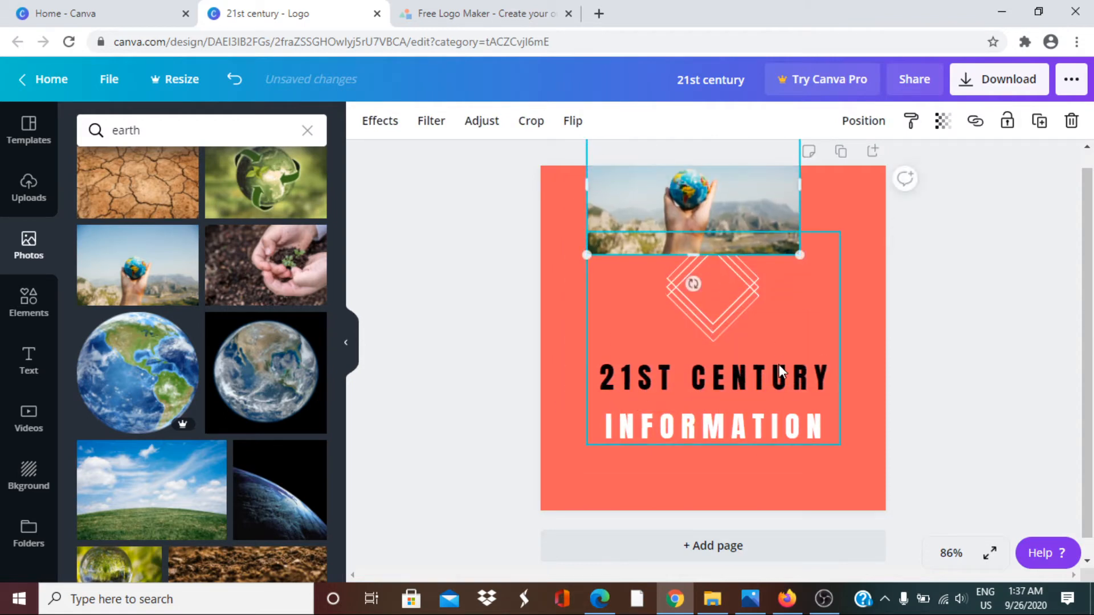
click(734, 303)
click(742, 296)
key(Delete)
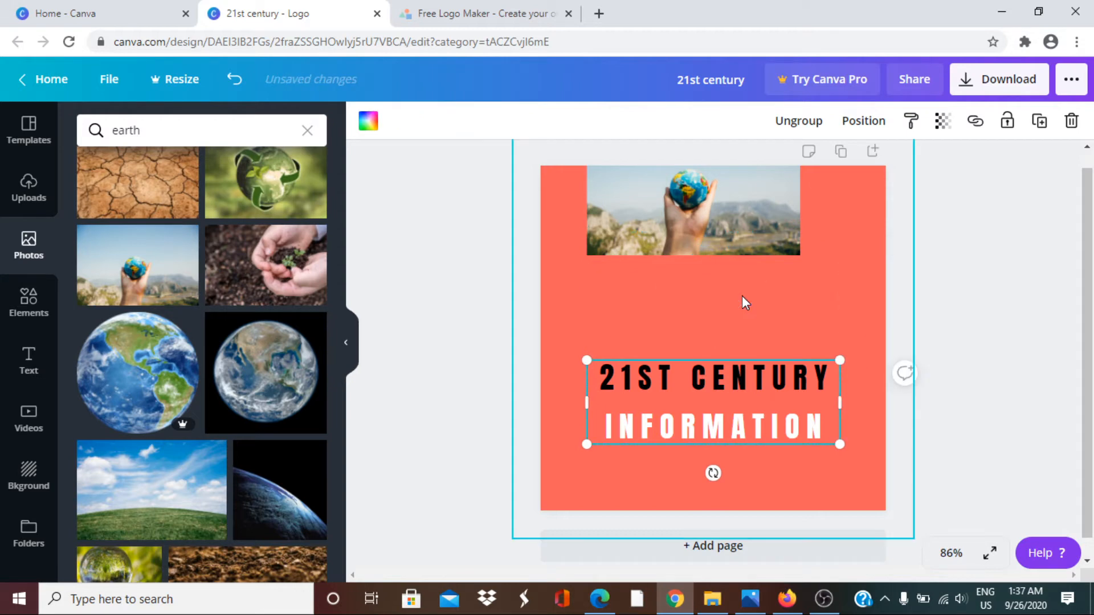
- Place the globe photo horizontally centred directly above the 21ST CENTURY title
drag(764, 208, 784, 303)
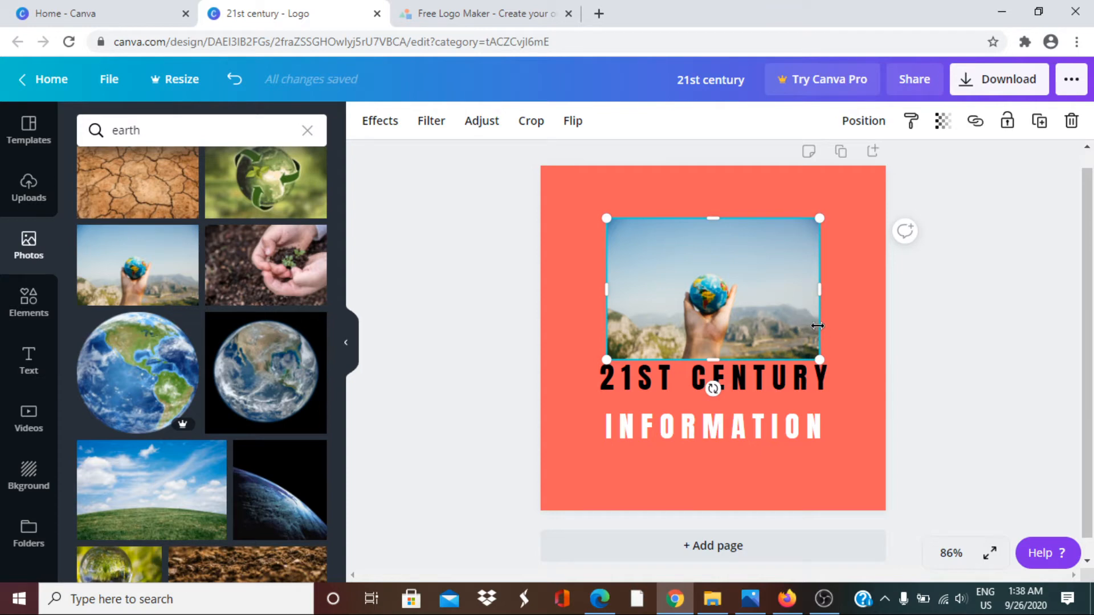
click(849, 309)
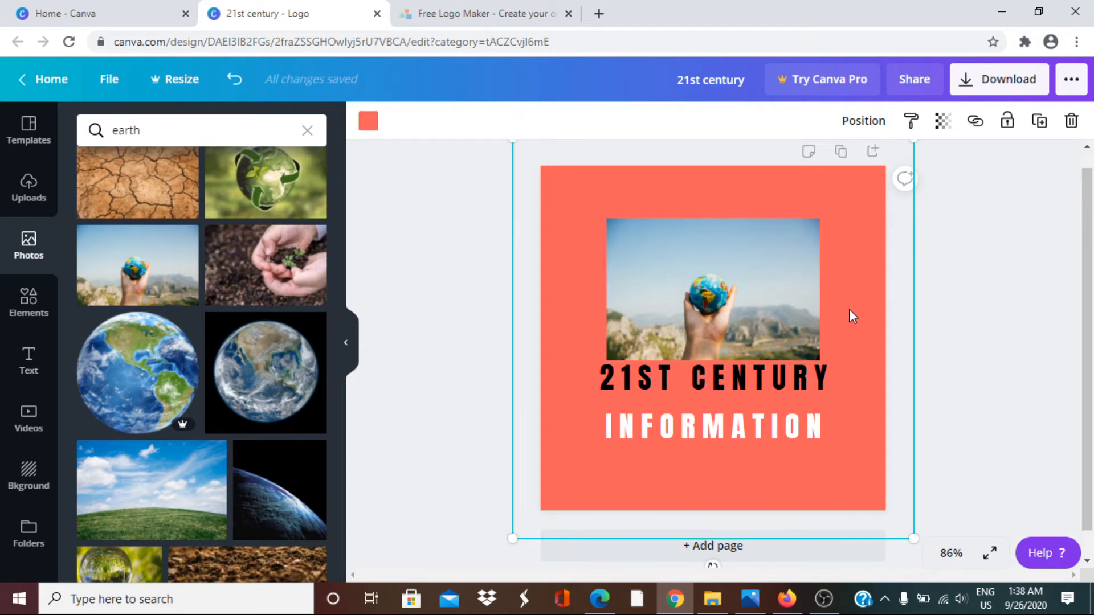
click(702, 276)
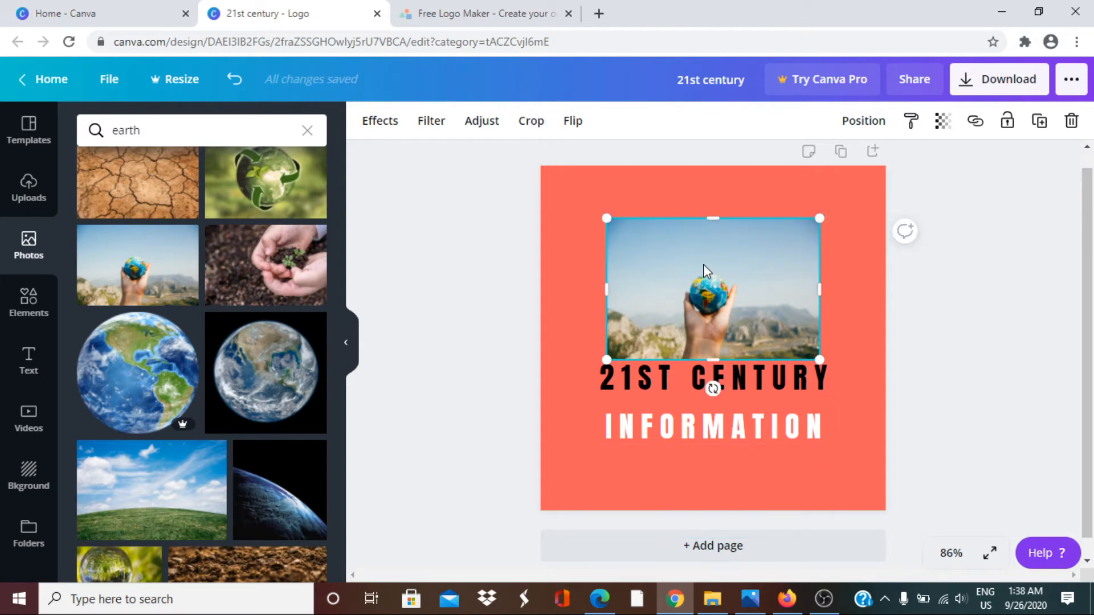
click(846, 340)
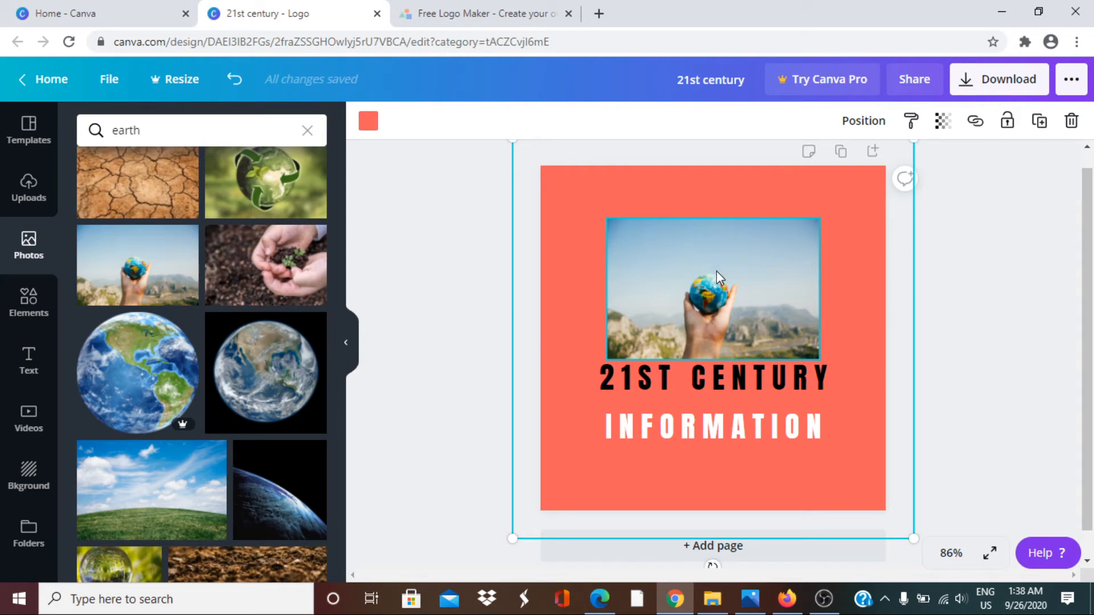
click(776, 392)
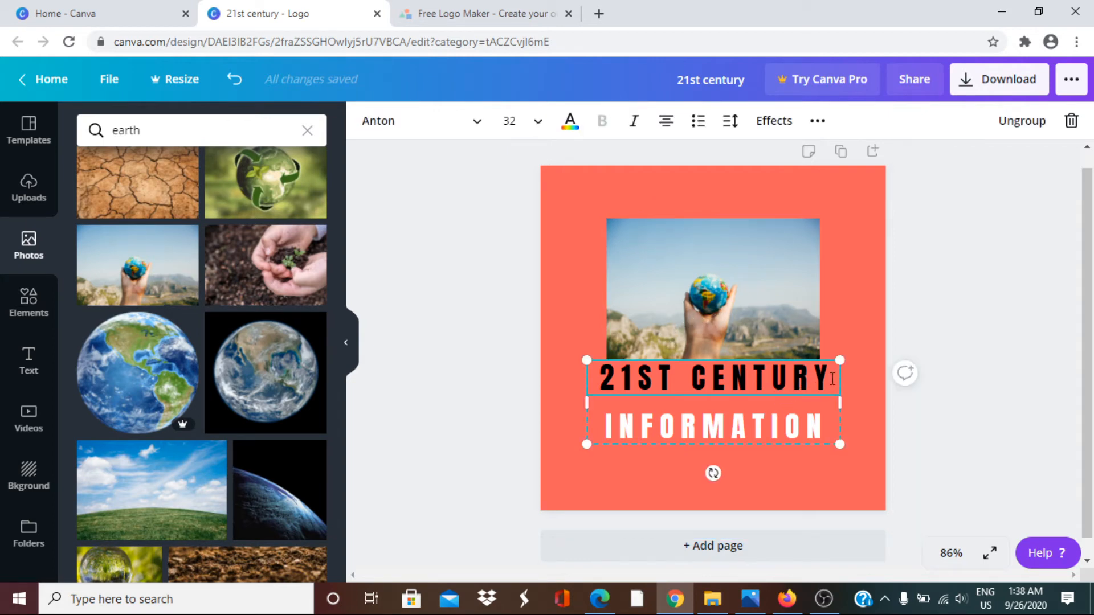
drag(832, 379, 624, 333)
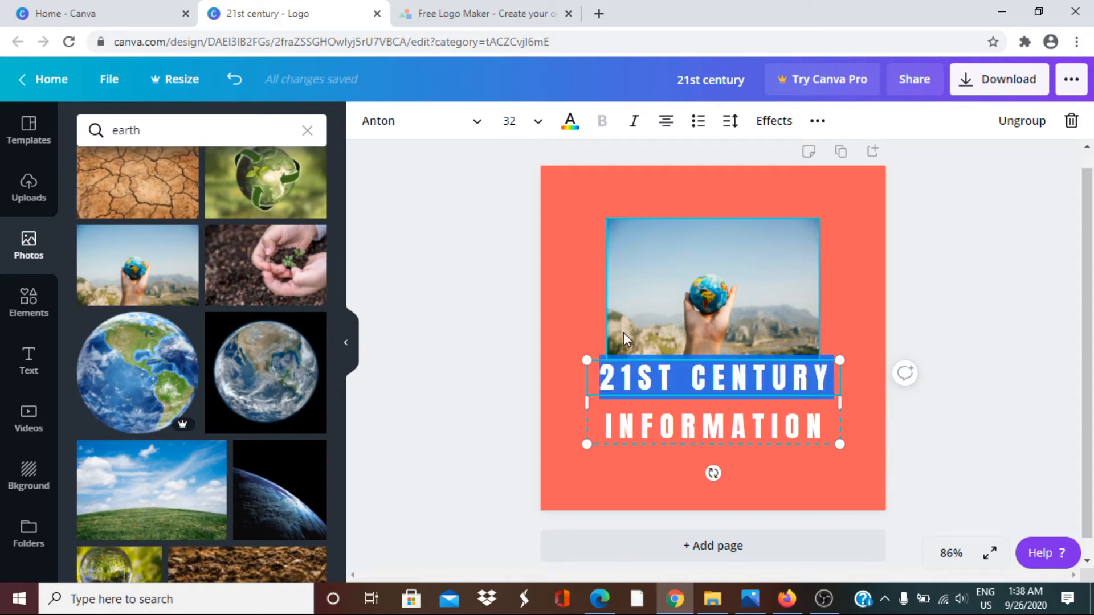
click(536, 126)
click(535, 127)
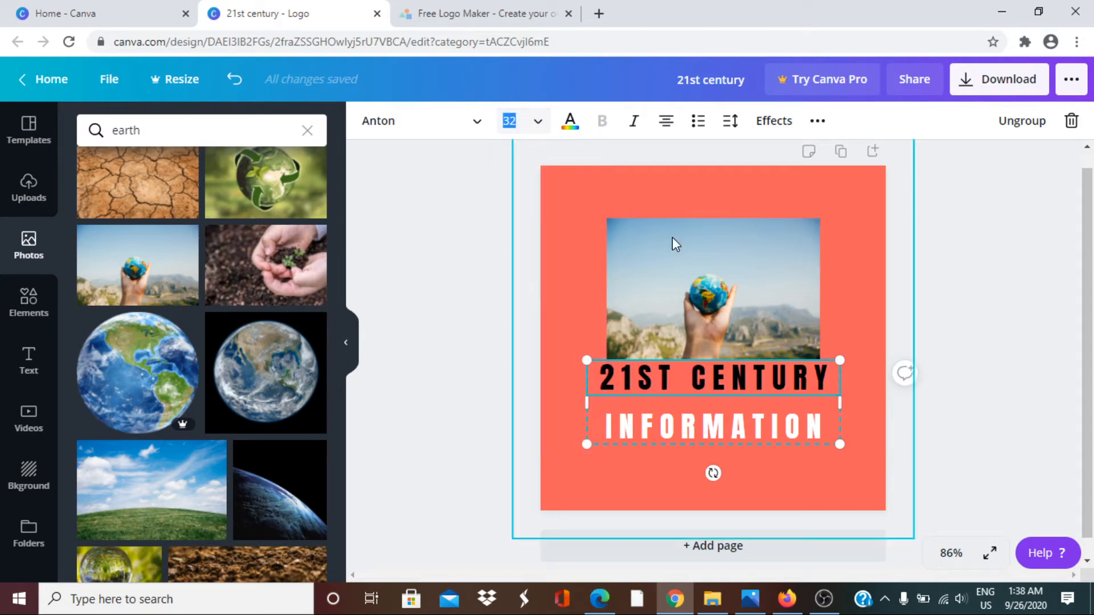
drag(823, 433, 605, 432)
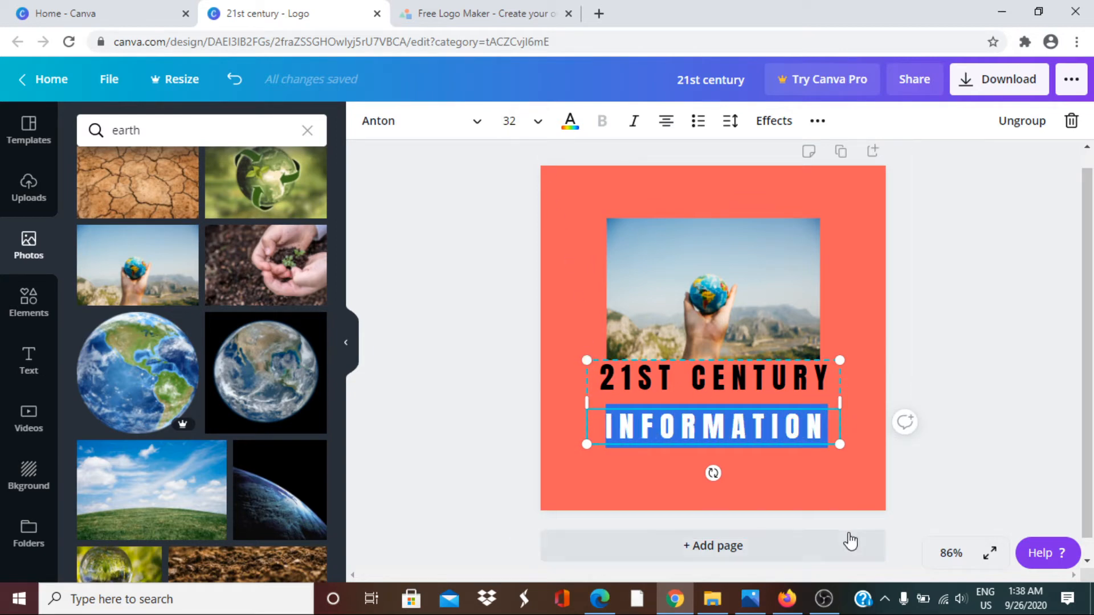
- Recolour the logo background with a custom golden yellow close to #EDDB3F
click(811, 472)
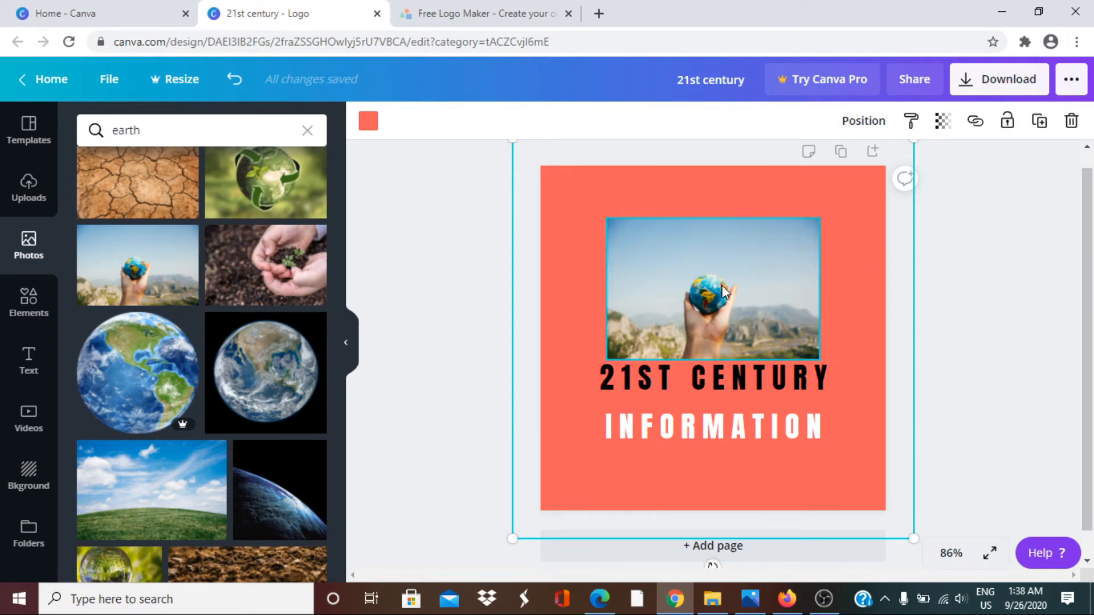
click(365, 125)
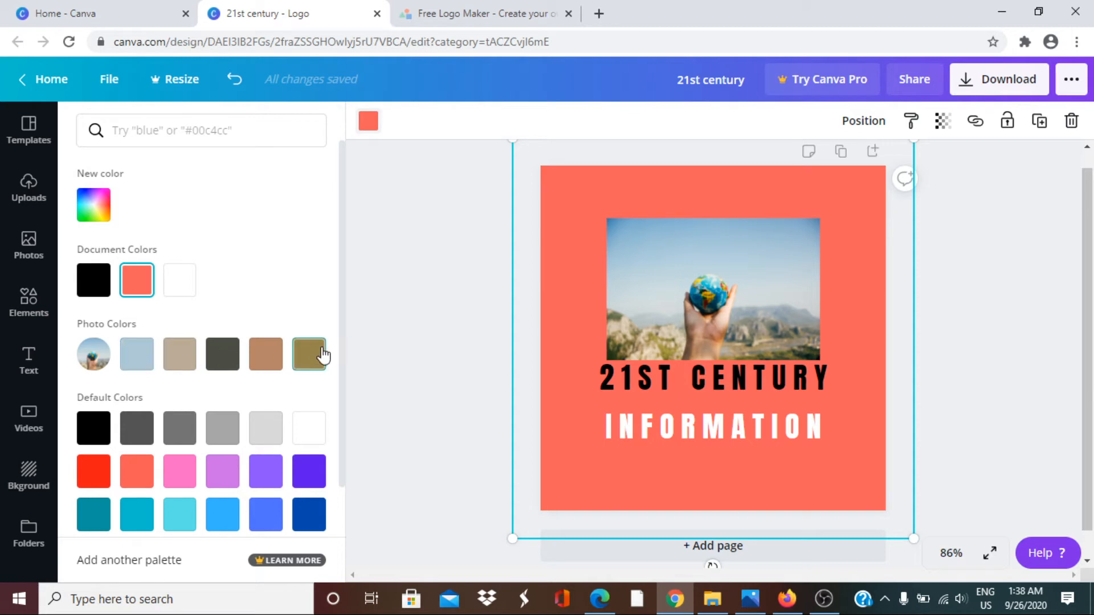
scroll(70, 397, down, 1)
scroll(69, 397, down, 1)
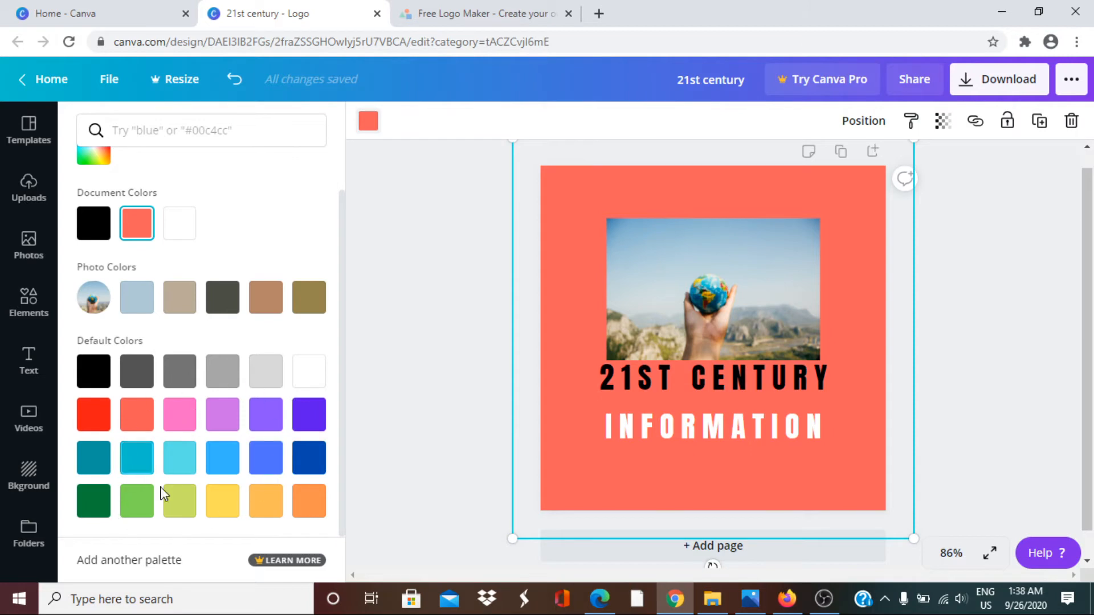
scroll(160, 339, up, 1)
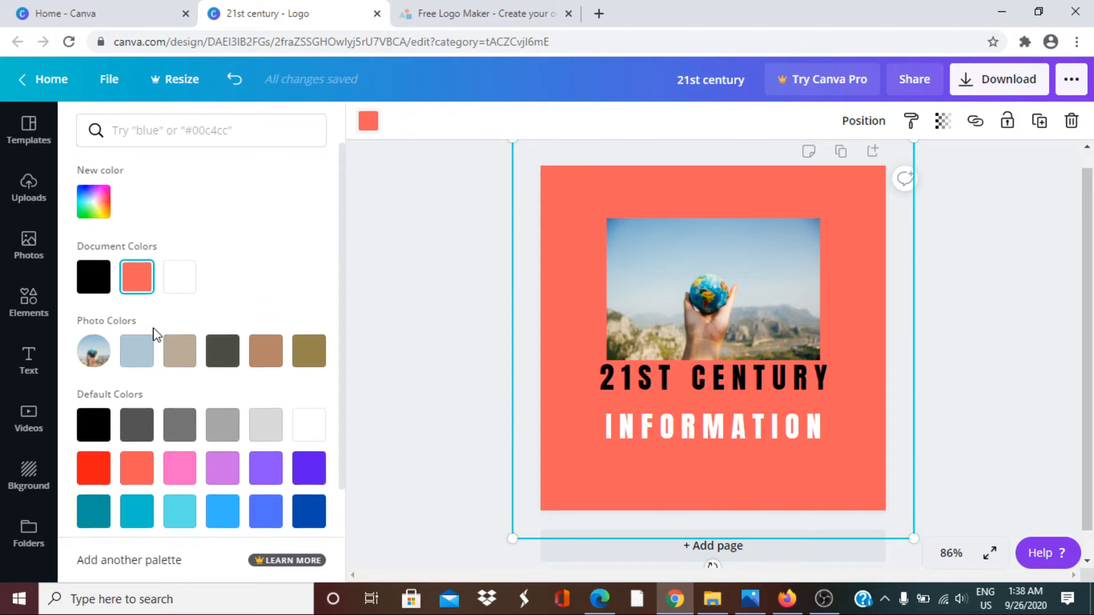
click(92, 207)
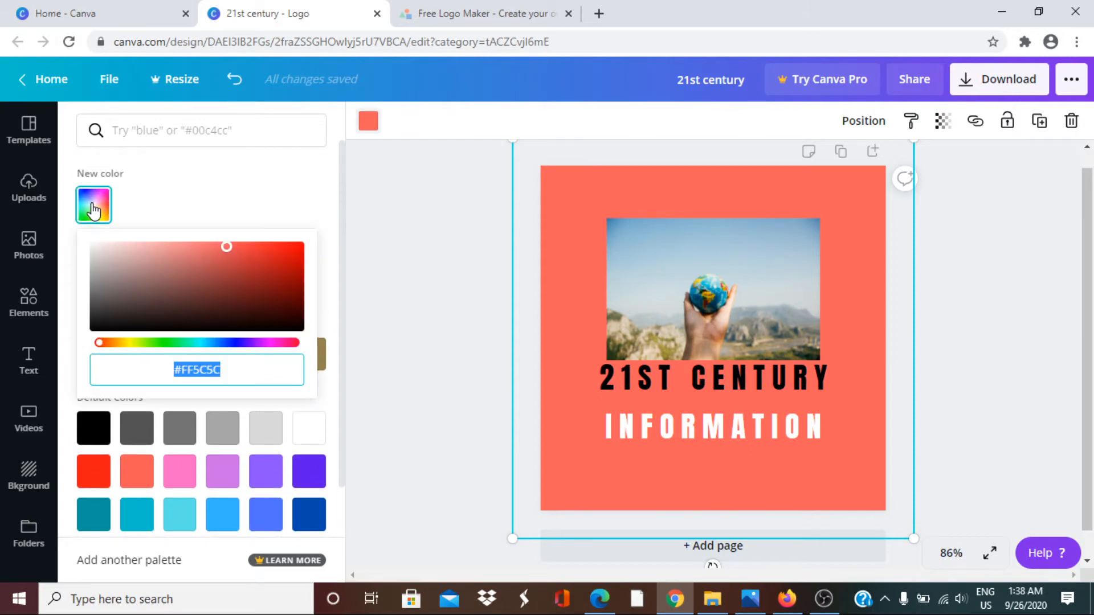
click(129, 343)
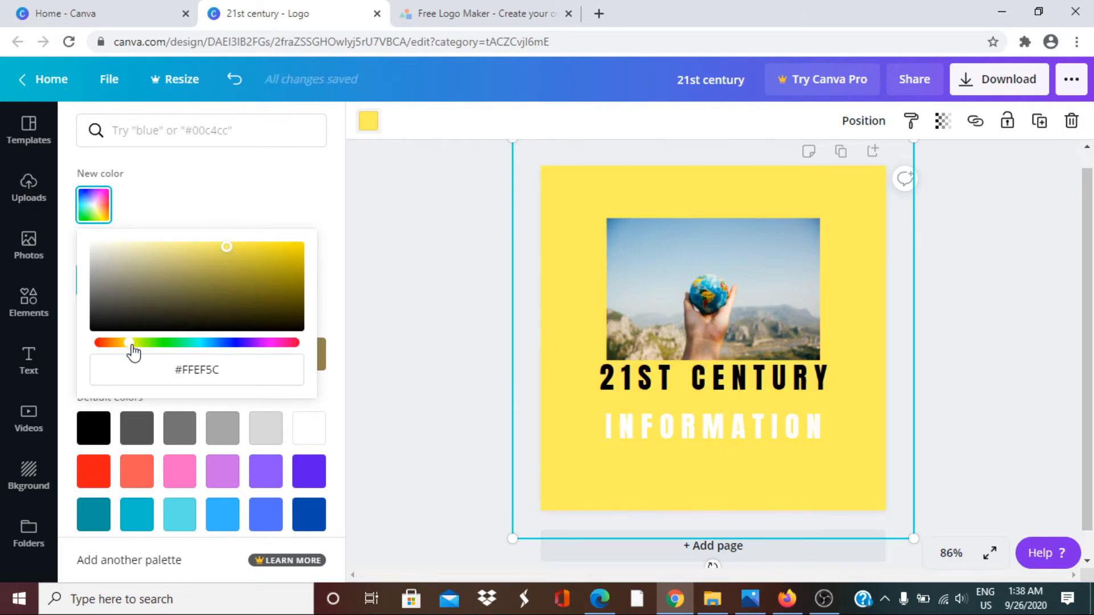
click(248, 249)
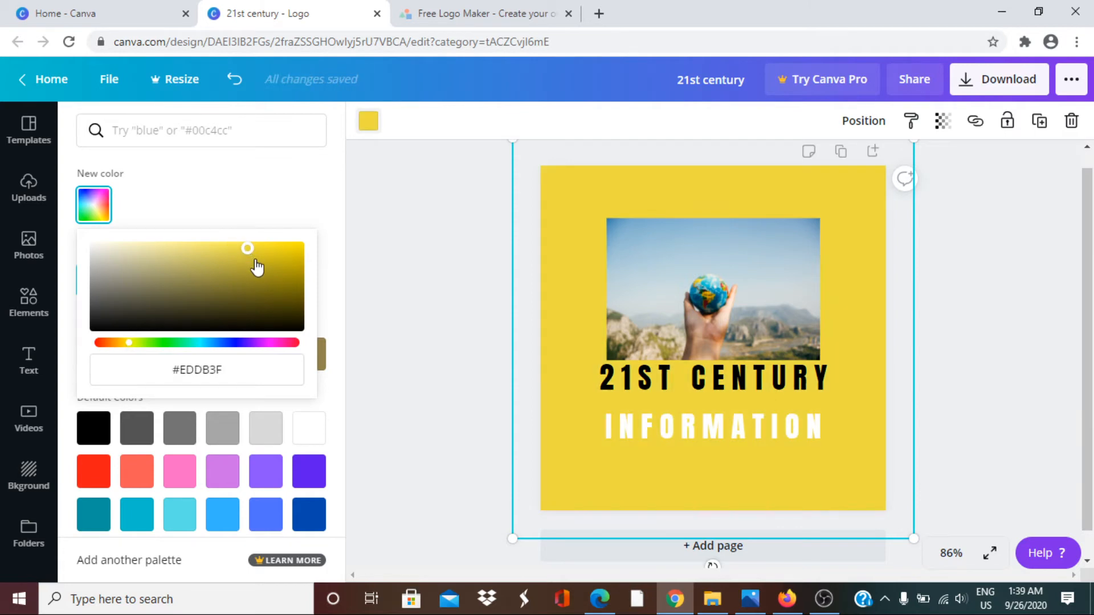
click(254, 249)
- Open the download options and choose PNG as the file type
click(997, 80)
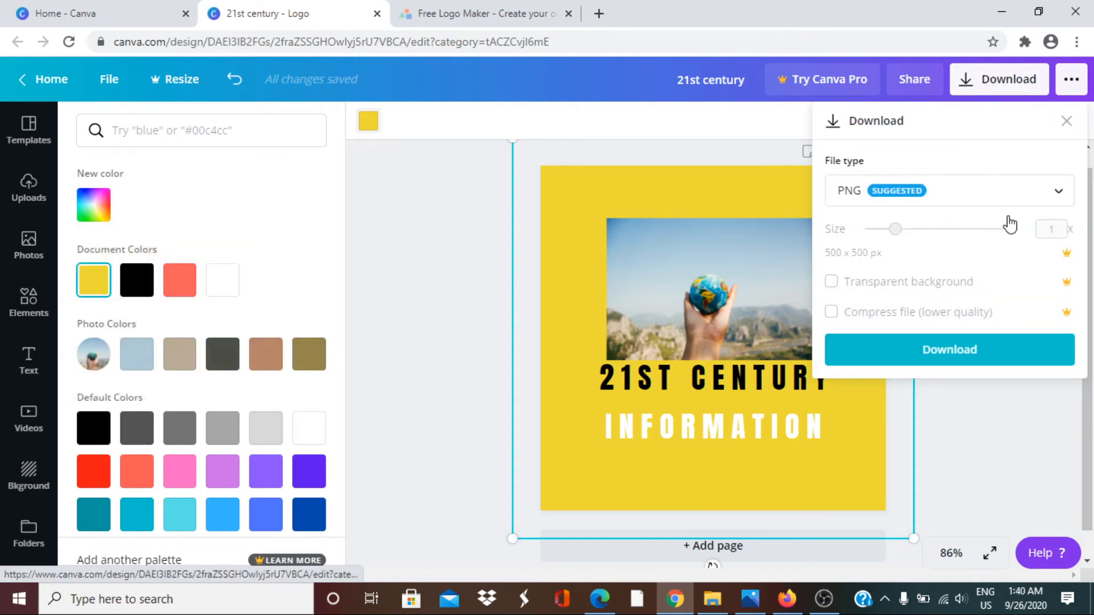
click(1053, 195)
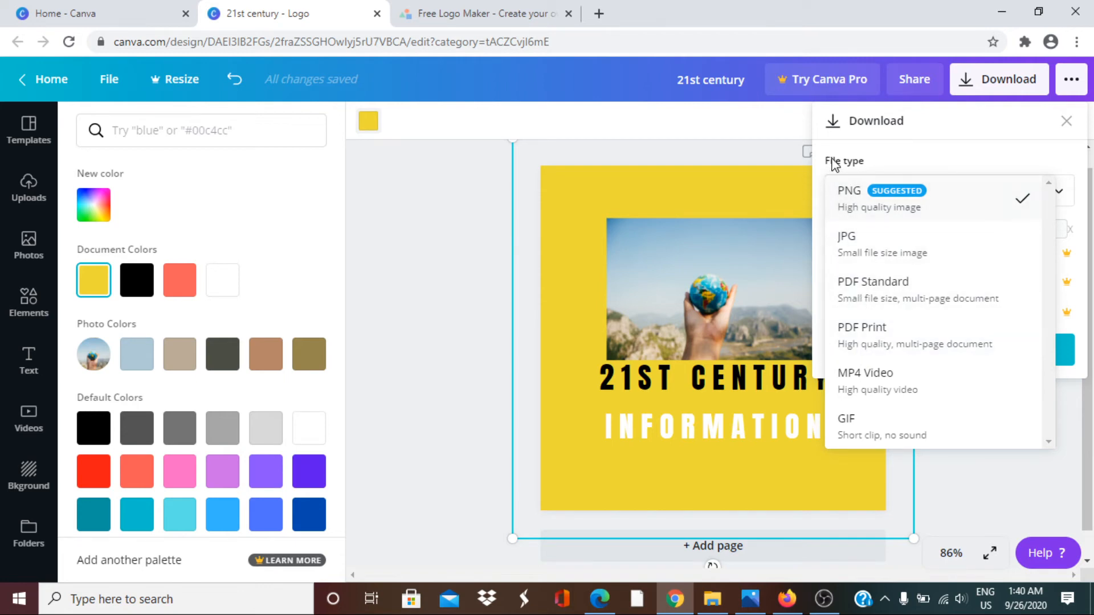
click(916, 193)
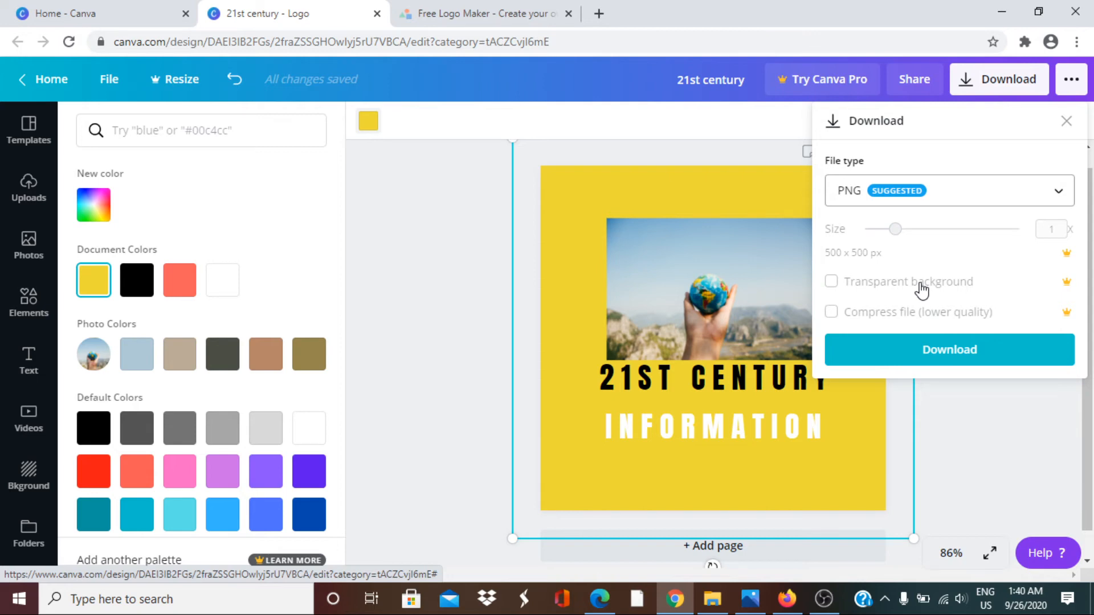
- Try to enable the transparent background option and dismiss the Canva Pro offer
click(849, 288)
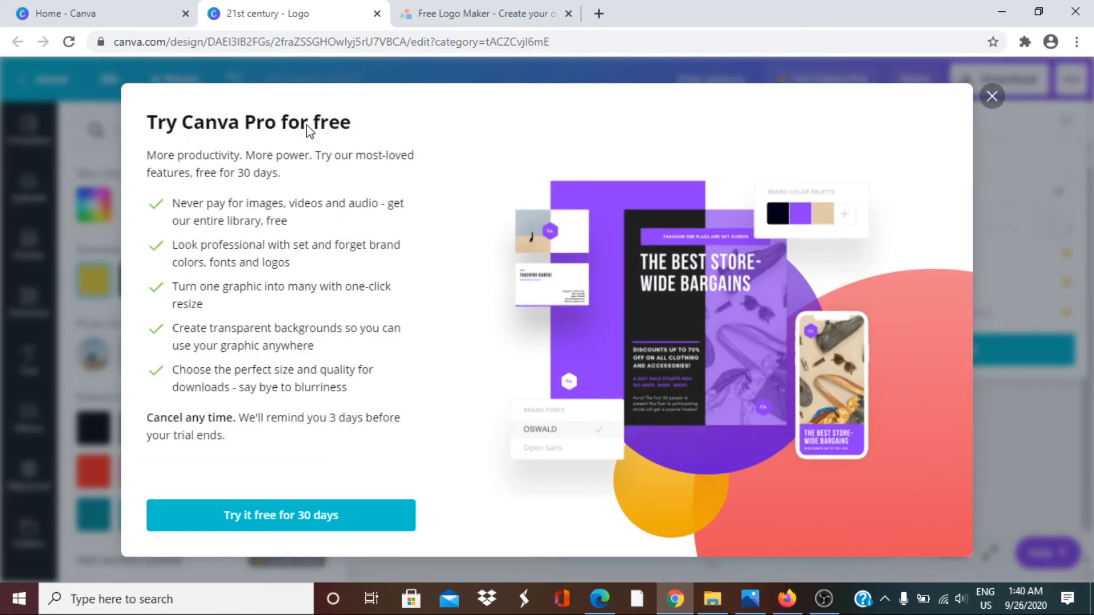
click(993, 98)
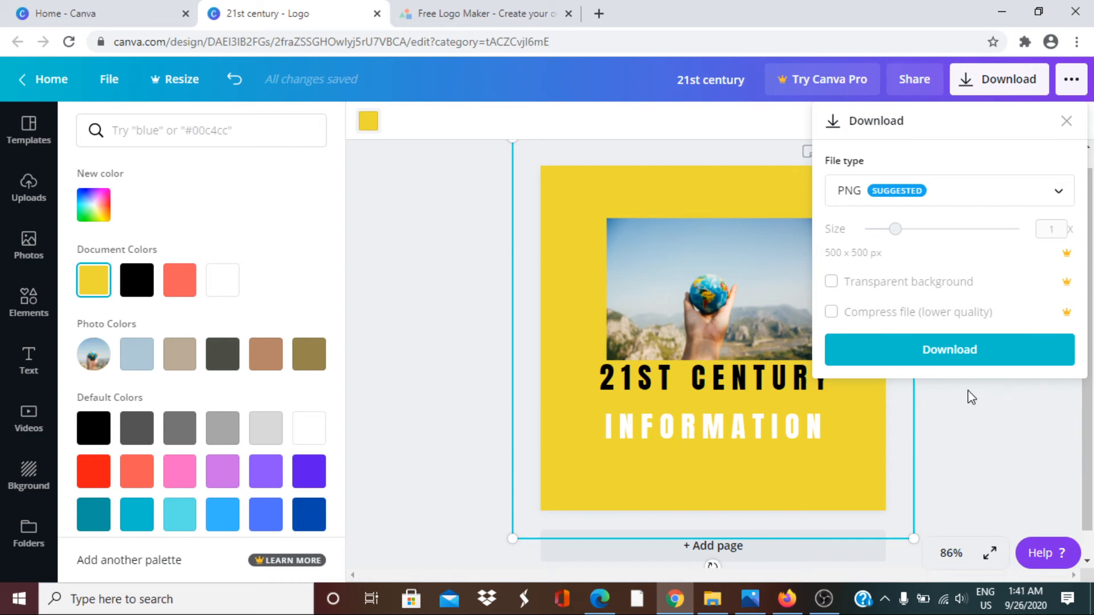
- Download the logo as a PNG and dismiss the referral offer
click(951, 351)
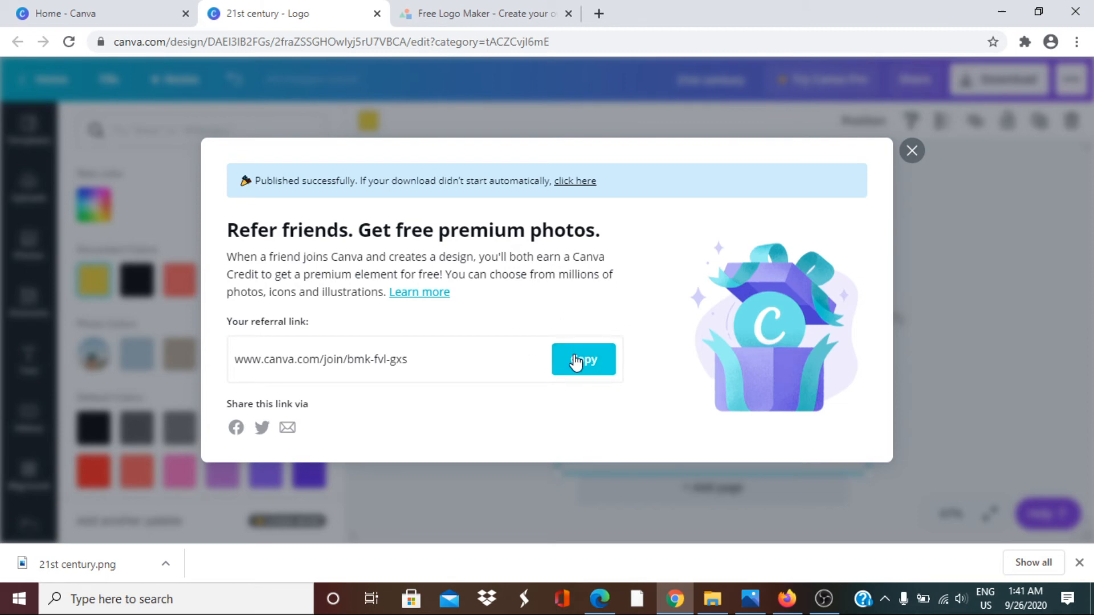
click(912, 151)
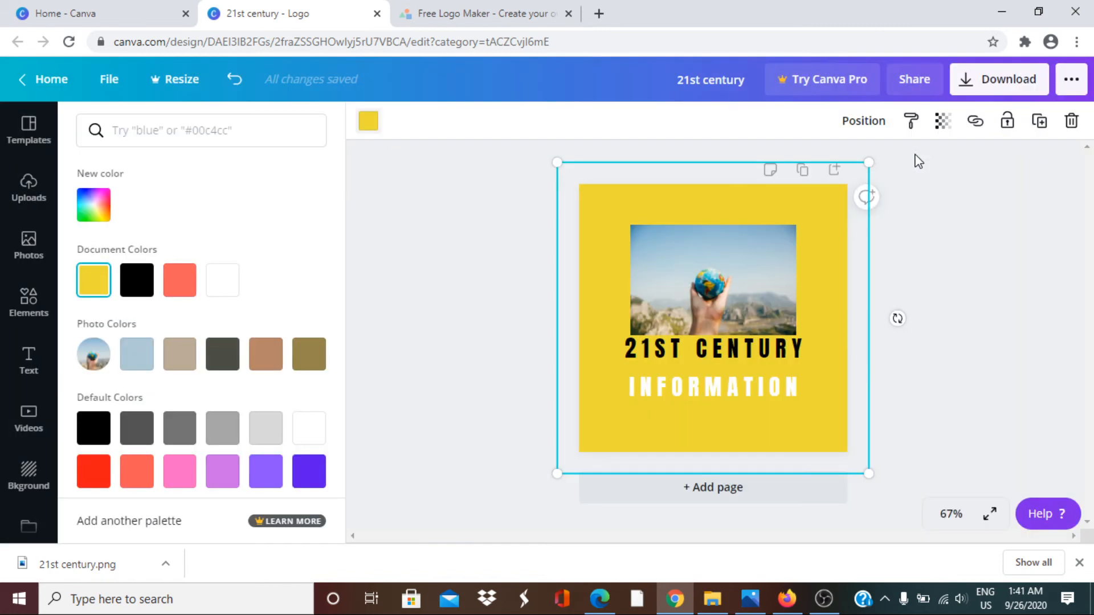